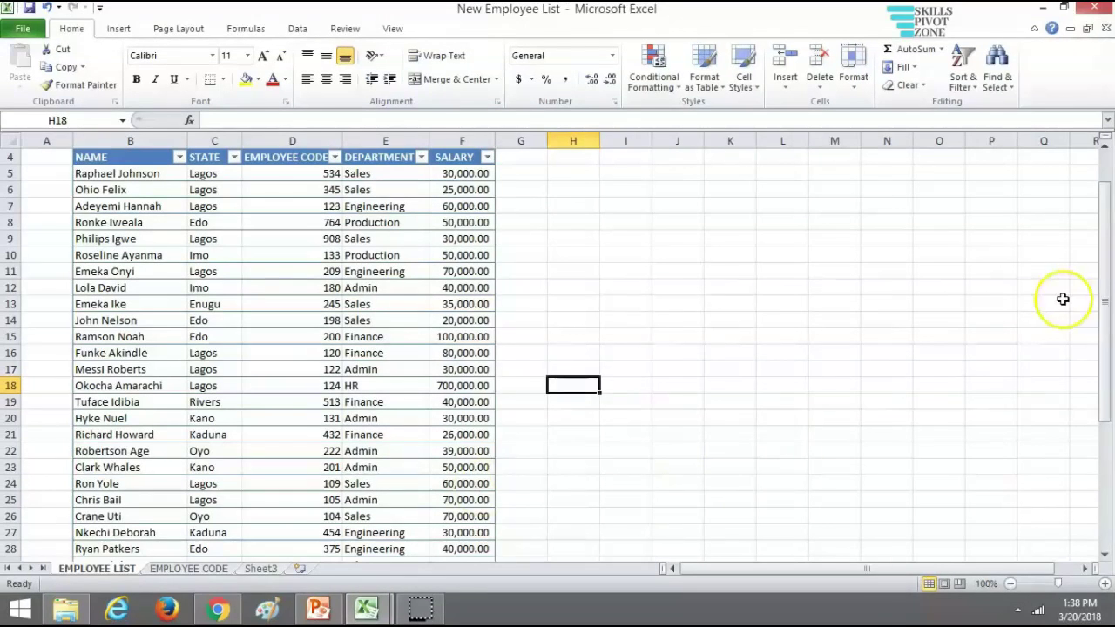
- Create a PivotTable from the employee table (Table1) on a new worksheet
left_click_drag(1080, 307, 1105, 183)
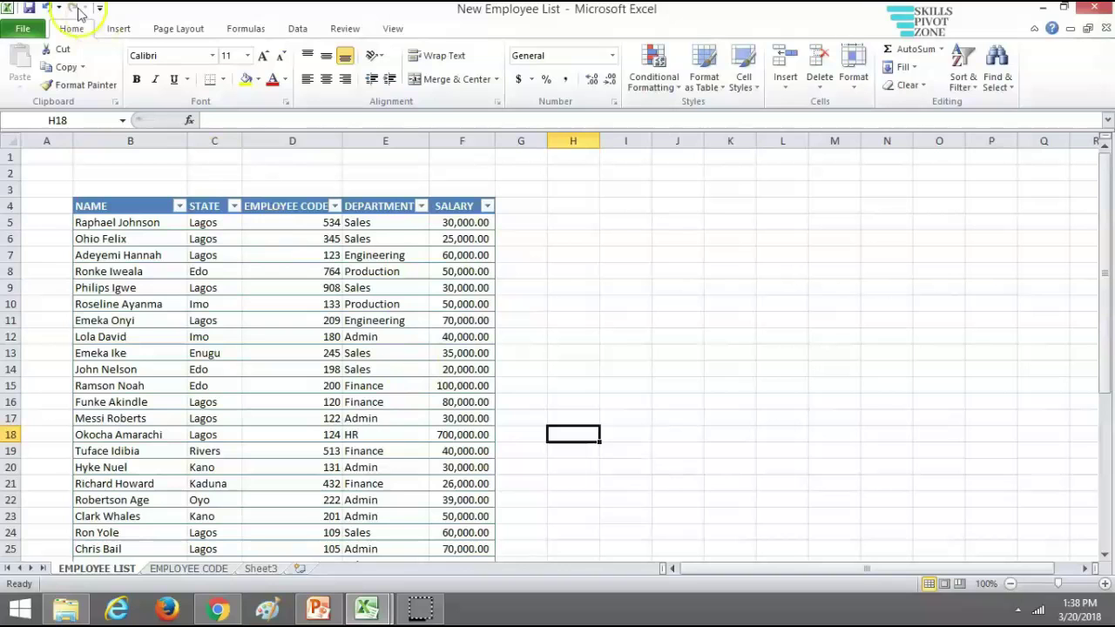
left_click(116, 32)
left_click(26, 63)
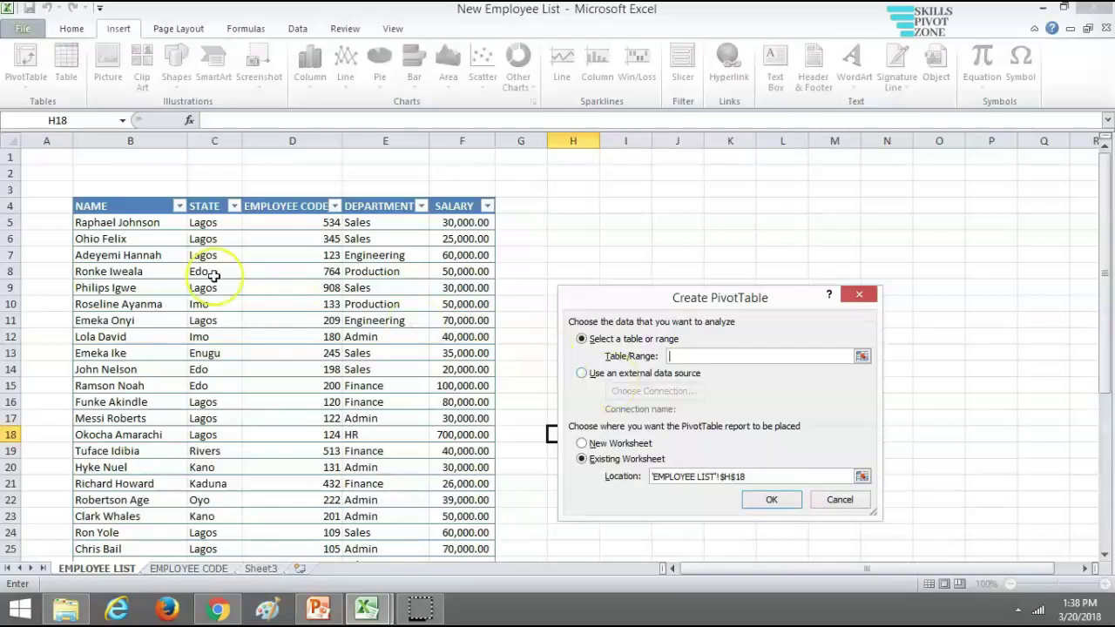
left_click_drag(79, 207, 359, 421)
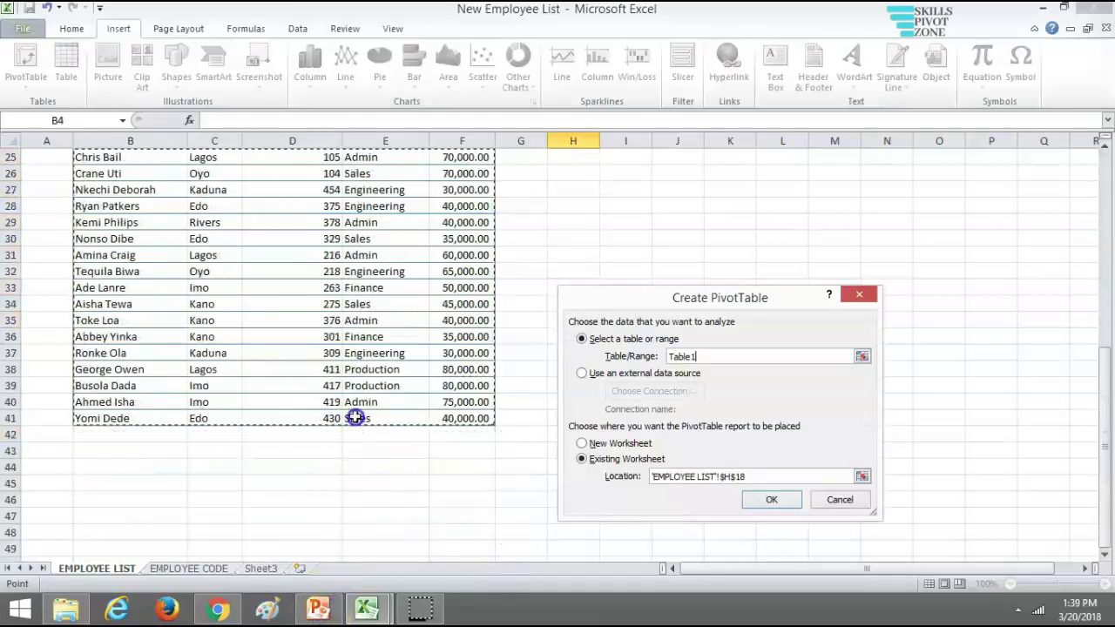
left_click(607, 460)
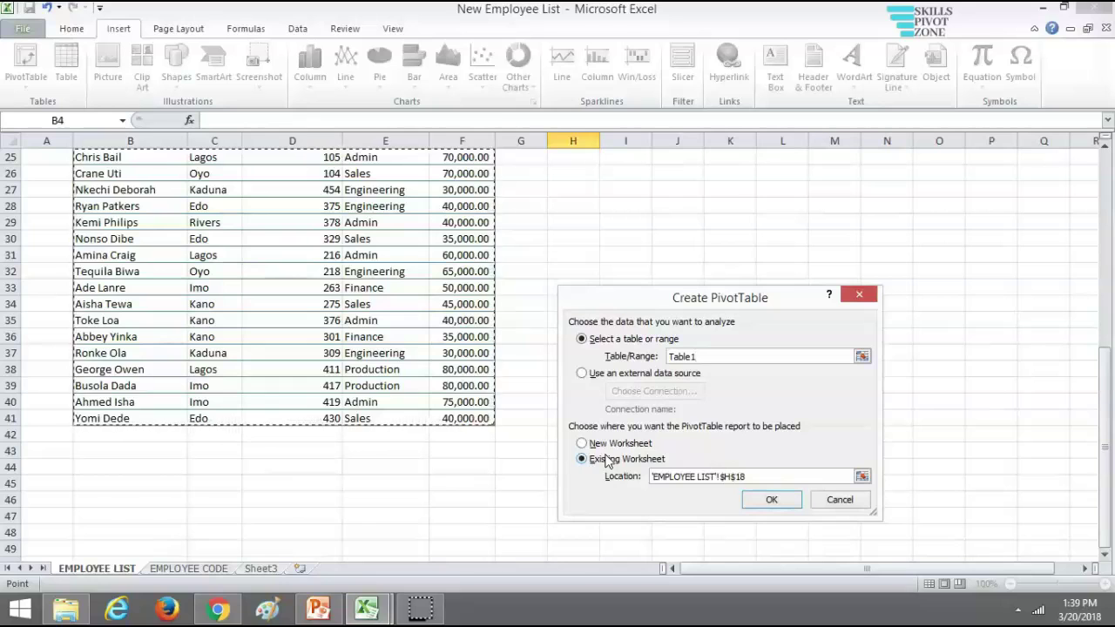
left_click(583, 444)
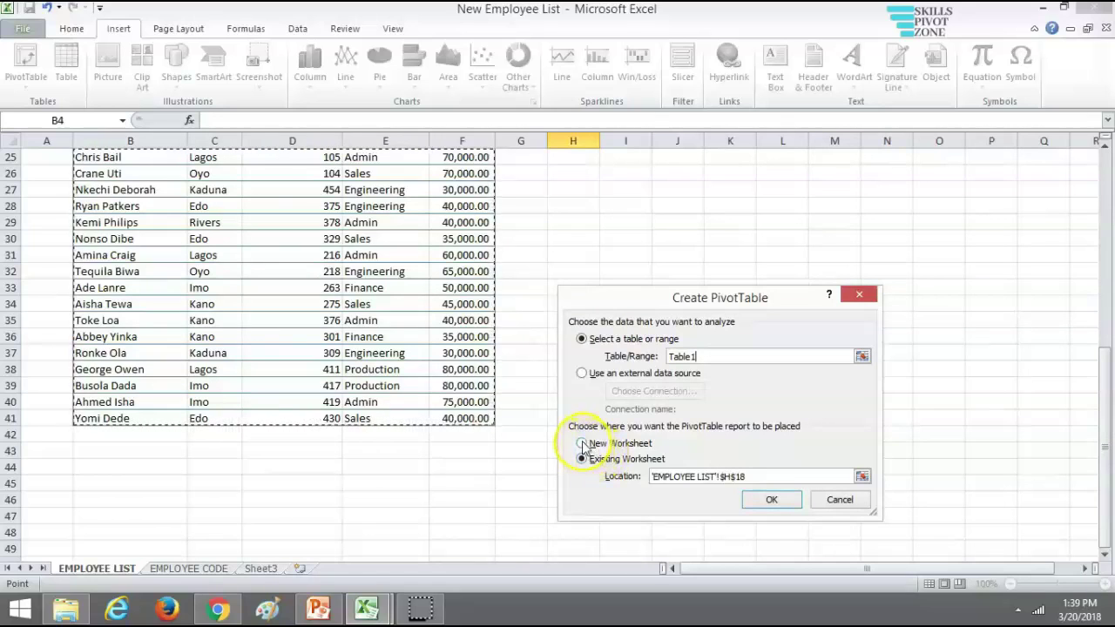
left_click(759, 498)
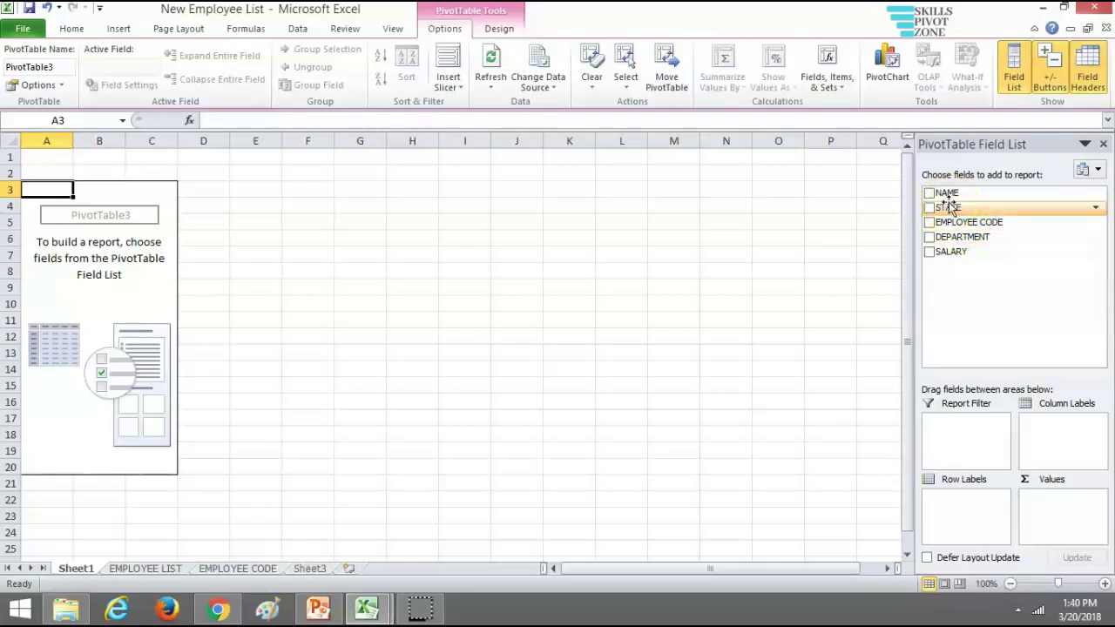
- Add STATE as the pivot row field, listing Edo through Rivers with a Grand Total
left_click_drag(950, 207, 954, 506)
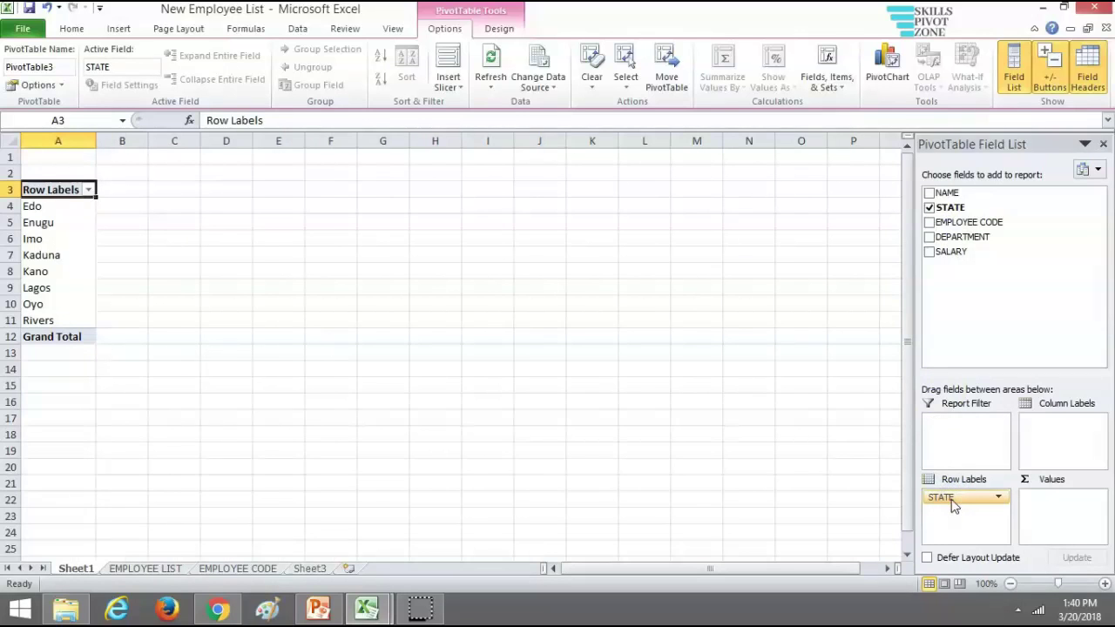
left_click_drag(952, 499, 950, 276)
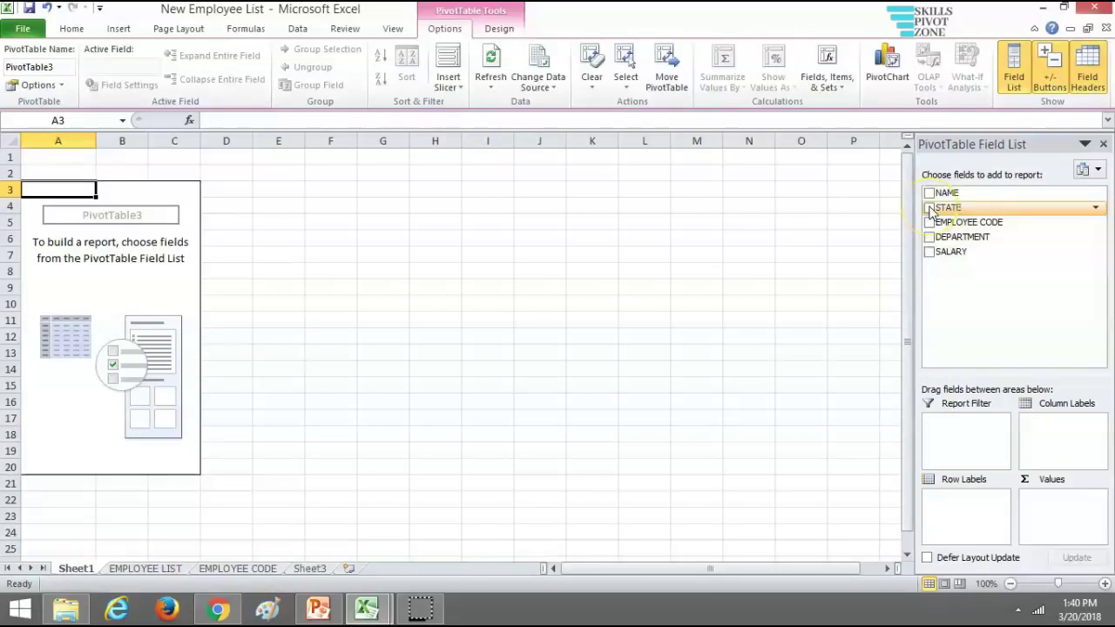
left_click(930, 208)
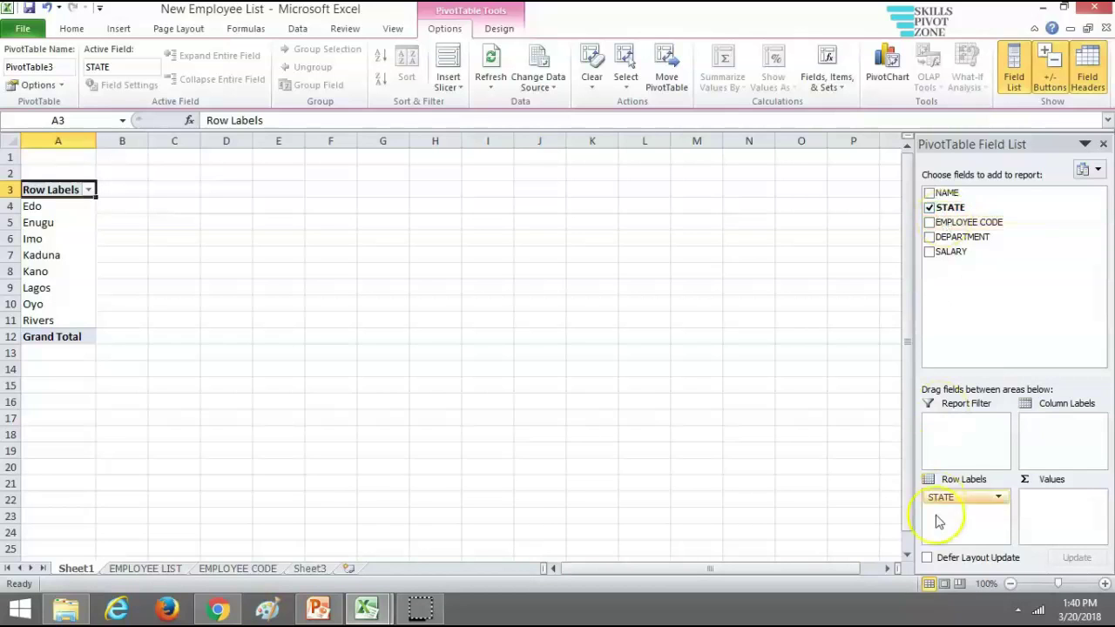
left_click(949, 482)
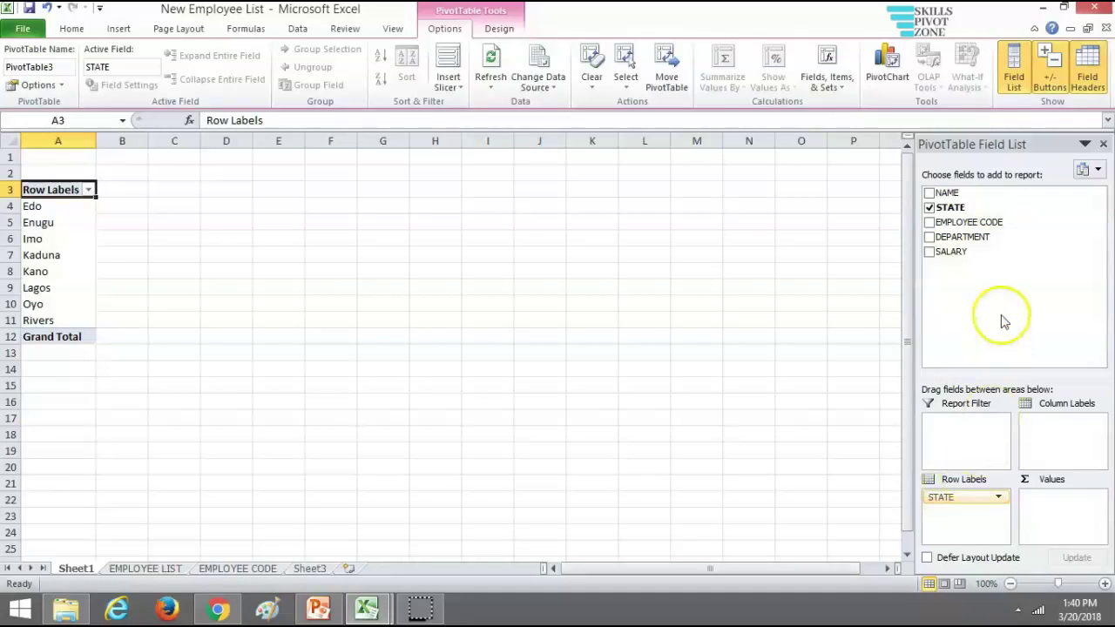
- Add SALARY as a summed value per state, giving a grand total of 2450000
left_click(930, 252)
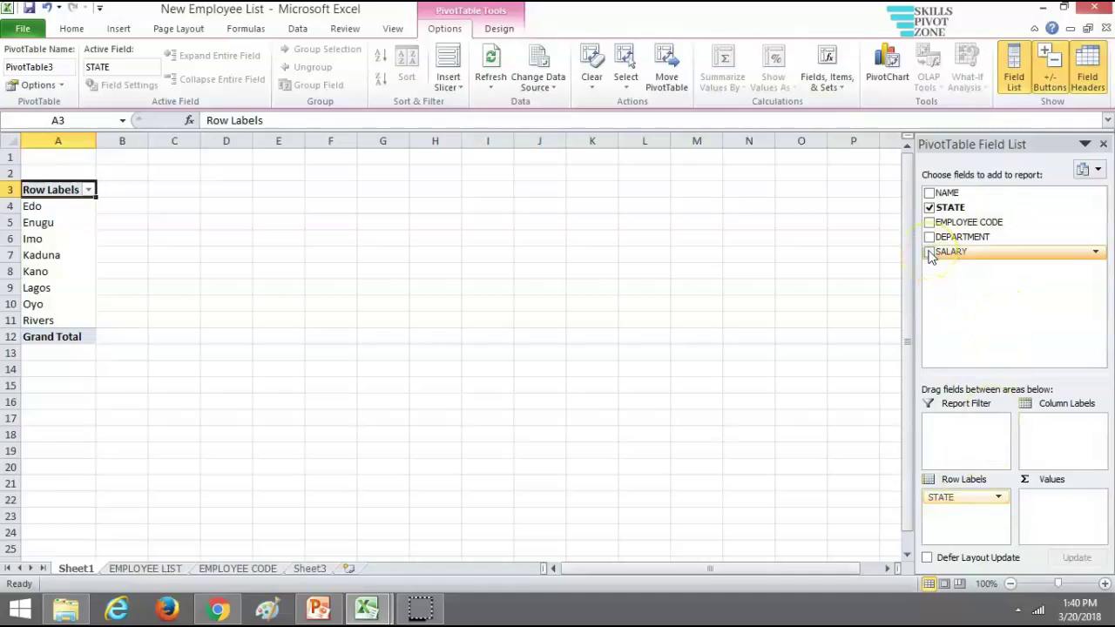
left_click(930, 252)
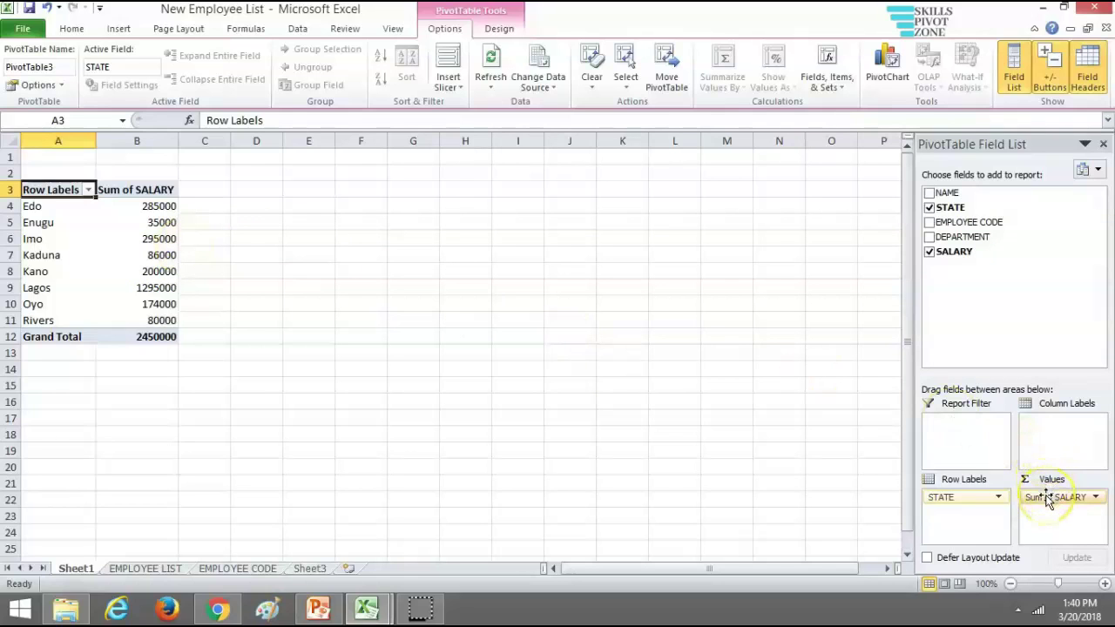
left_click(1048, 498)
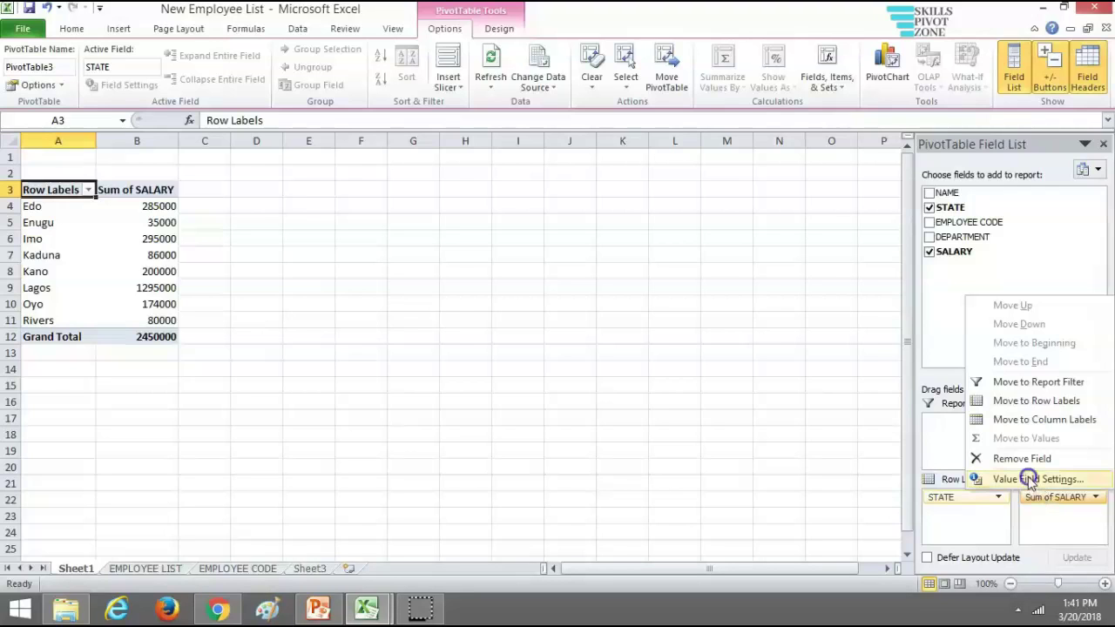
- Format Sum of SALARY as Currency with the ₦ Igbo symbol and two decimals
left_click(1028, 479)
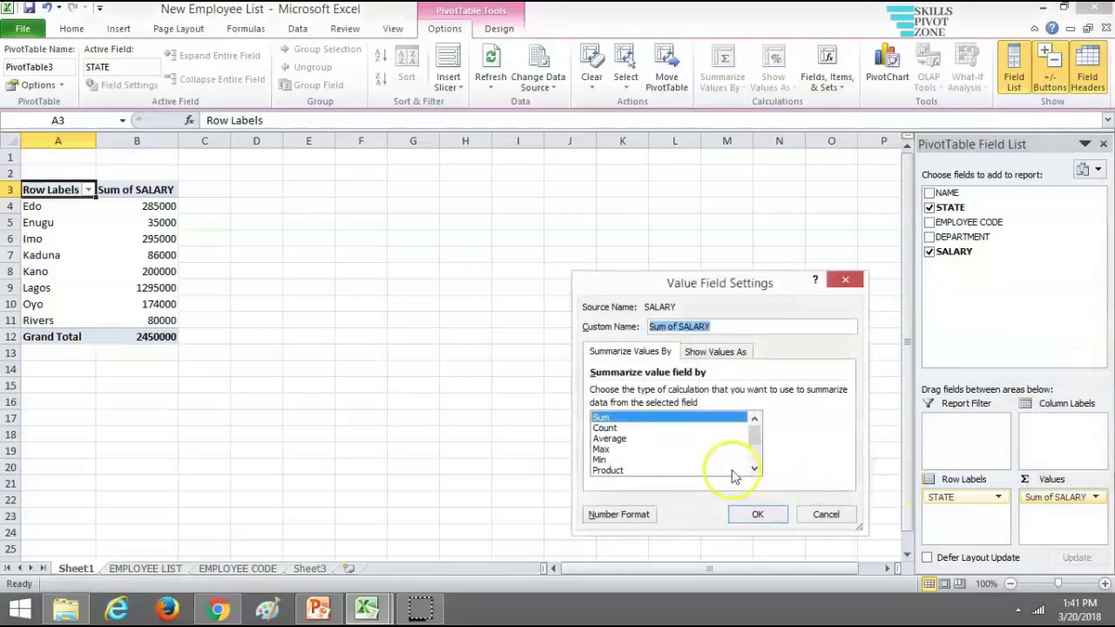
left_click(621, 515)
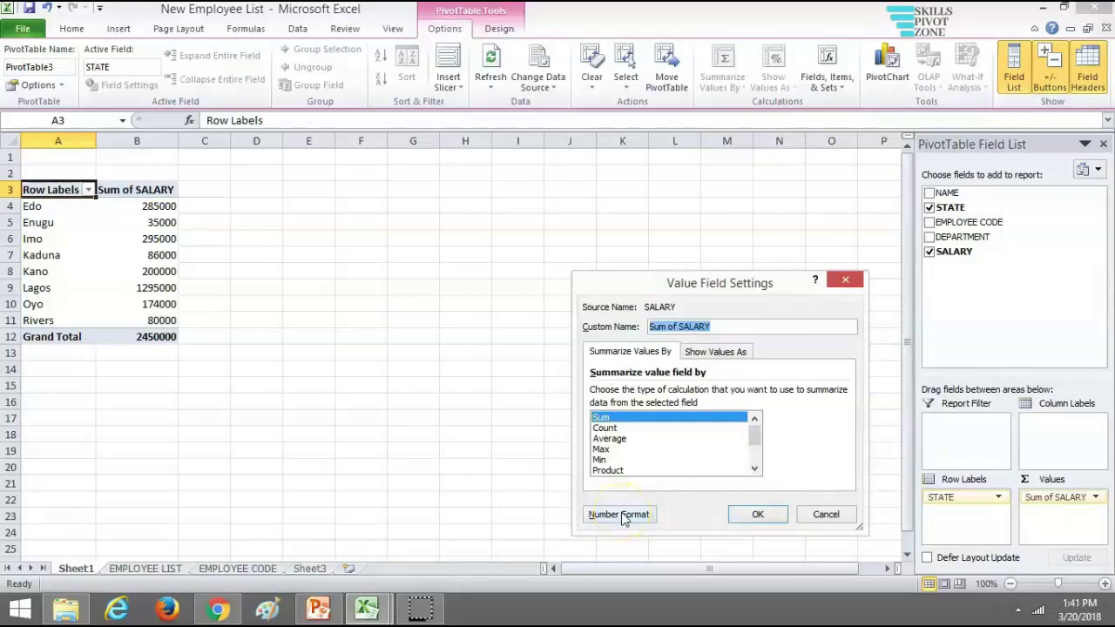
left_click(621, 515)
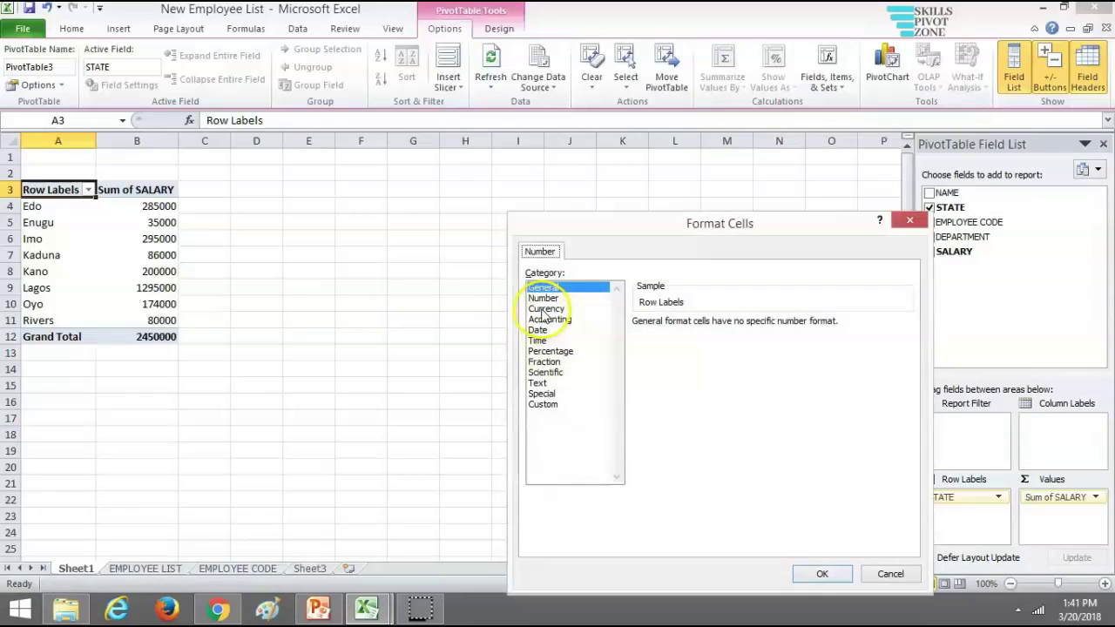
left_click(546, 310)
left_click(906, 345)
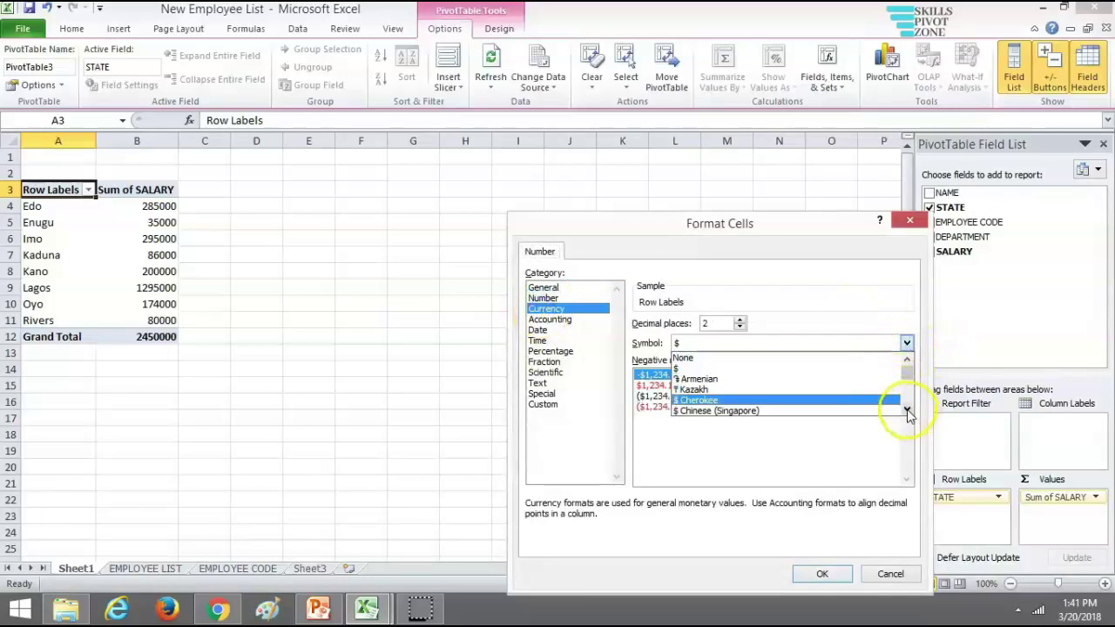
left_click_drag(907, 411, 702, 418)
left_click(837, 573)
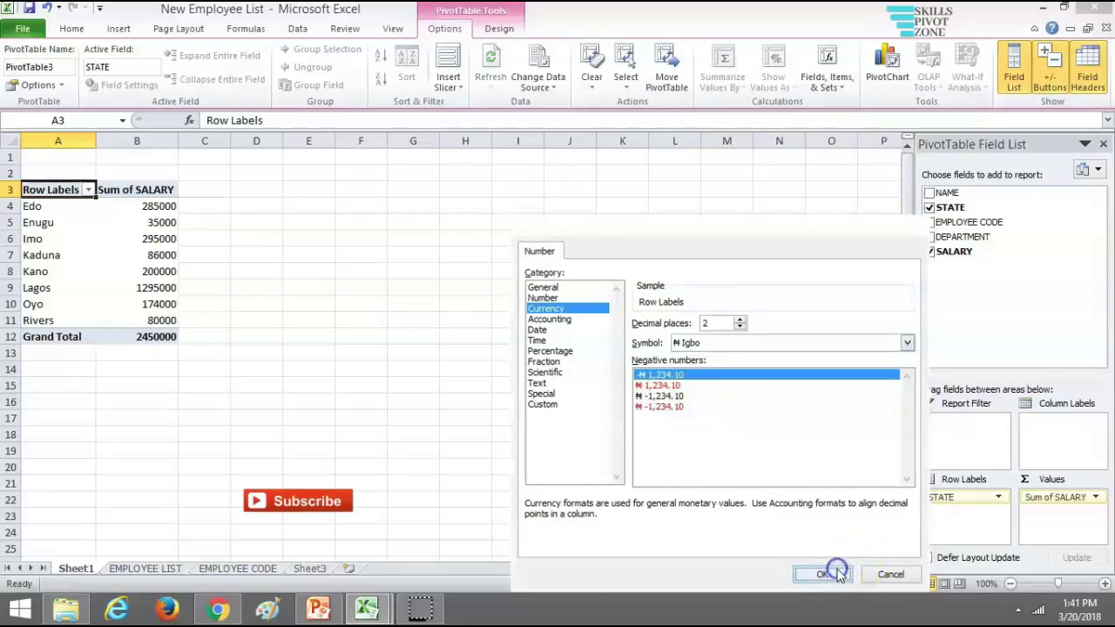
left_click(752, 514)
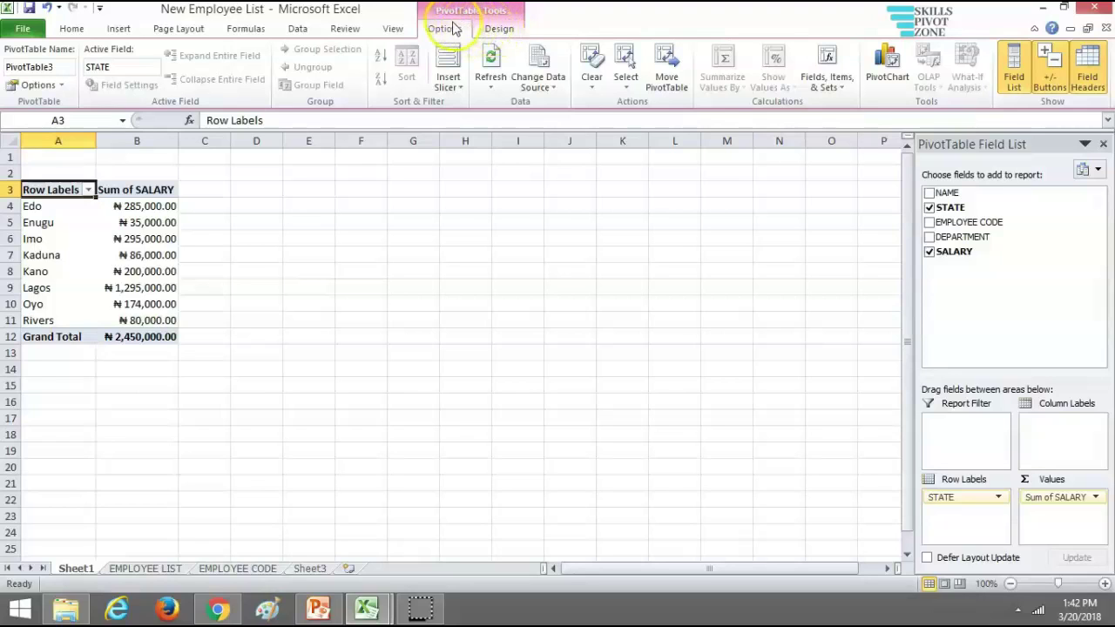
- Insert a 3-D Pie PivotChart of Sum of SALARY by state
left_click(452, 31)
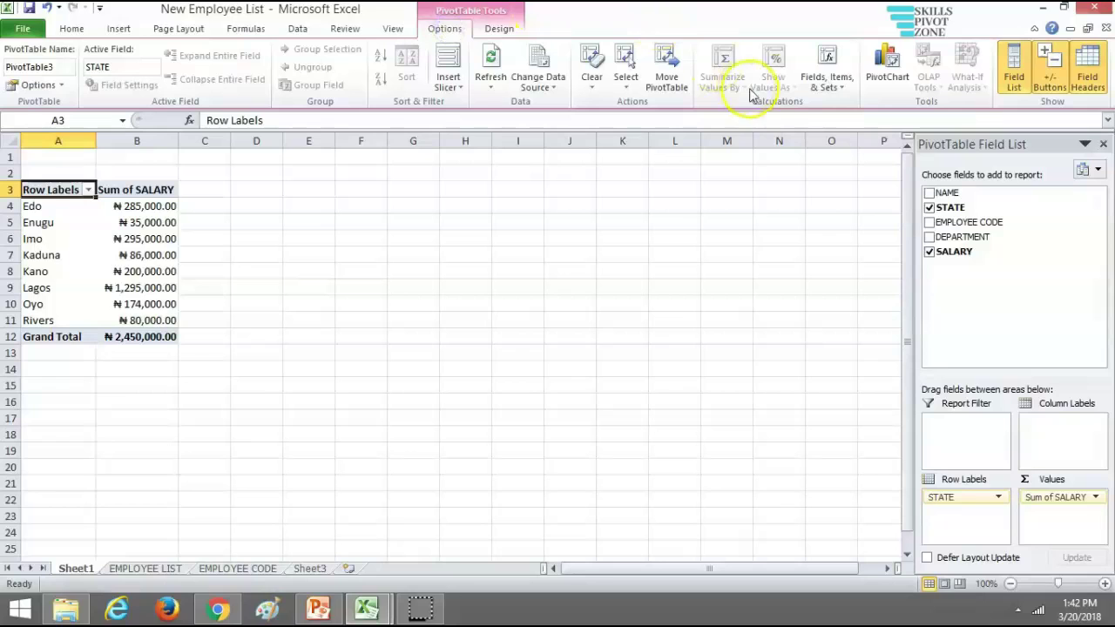
left_click(887, 80)
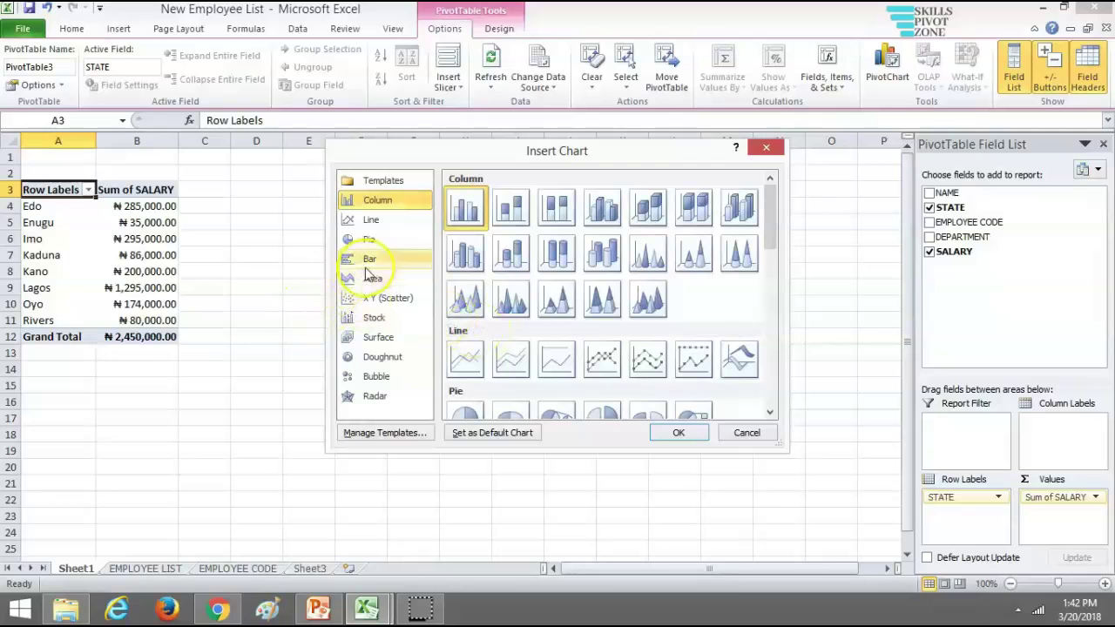
left_click(388, 248)
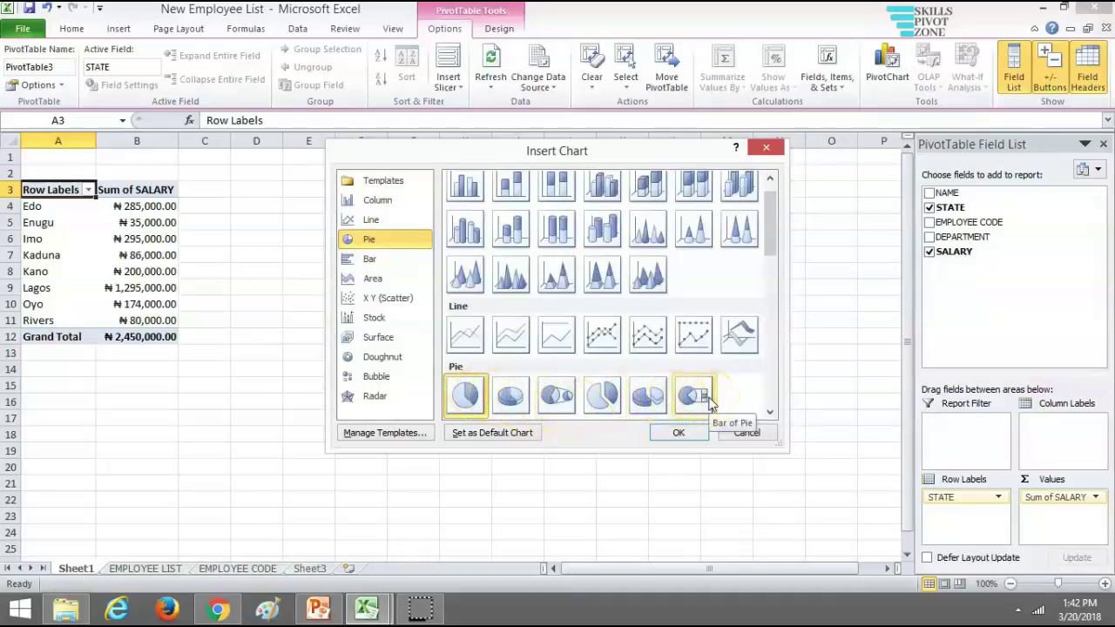
left_click(511, 397)
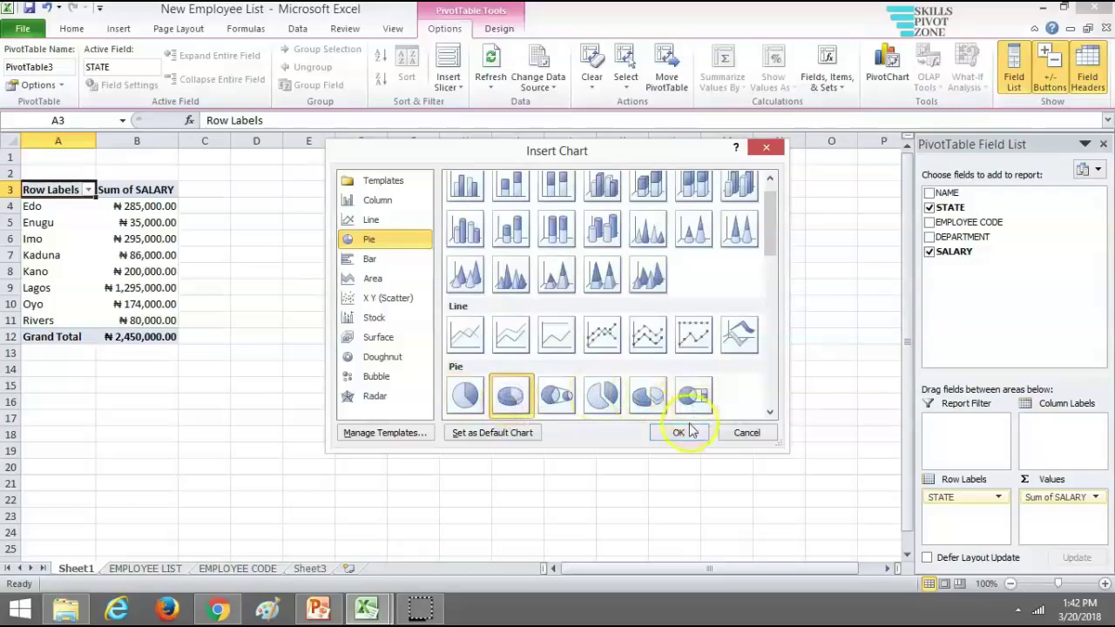
left_click(682, 431)
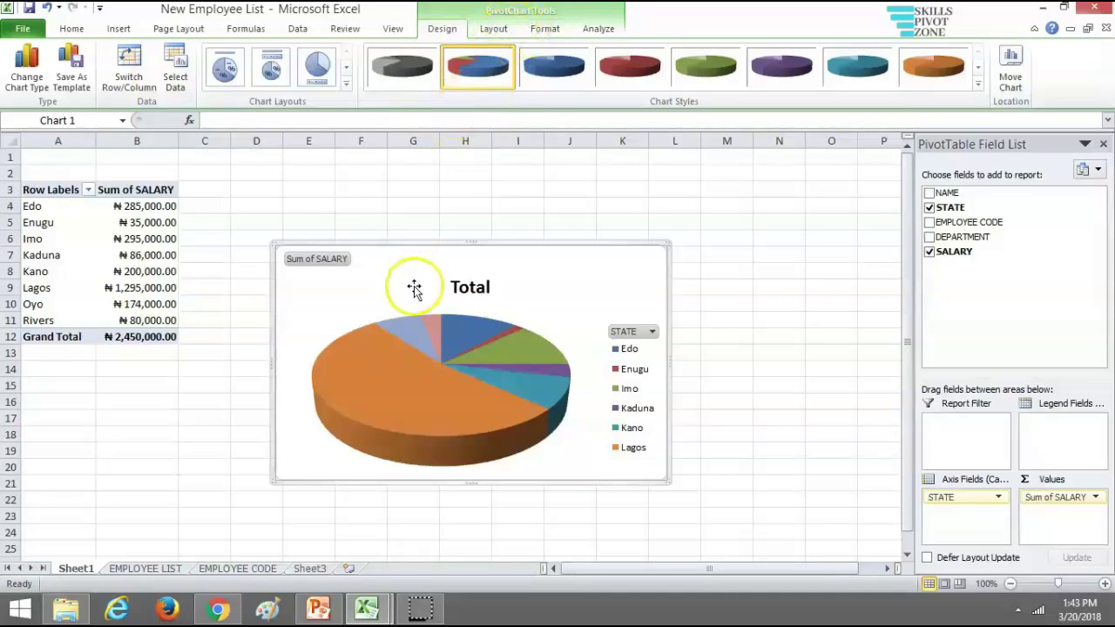
- Move the pie chart up and right, then set its data labels to show values
left_click_drag(416, 280, 456, 209)
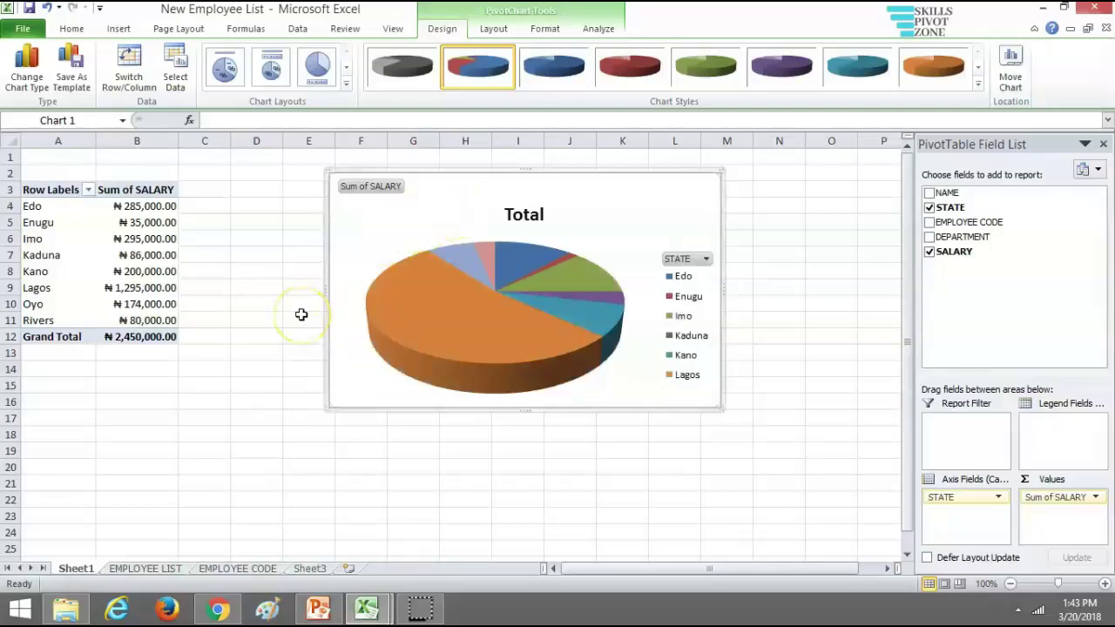
left_click(492, 31)
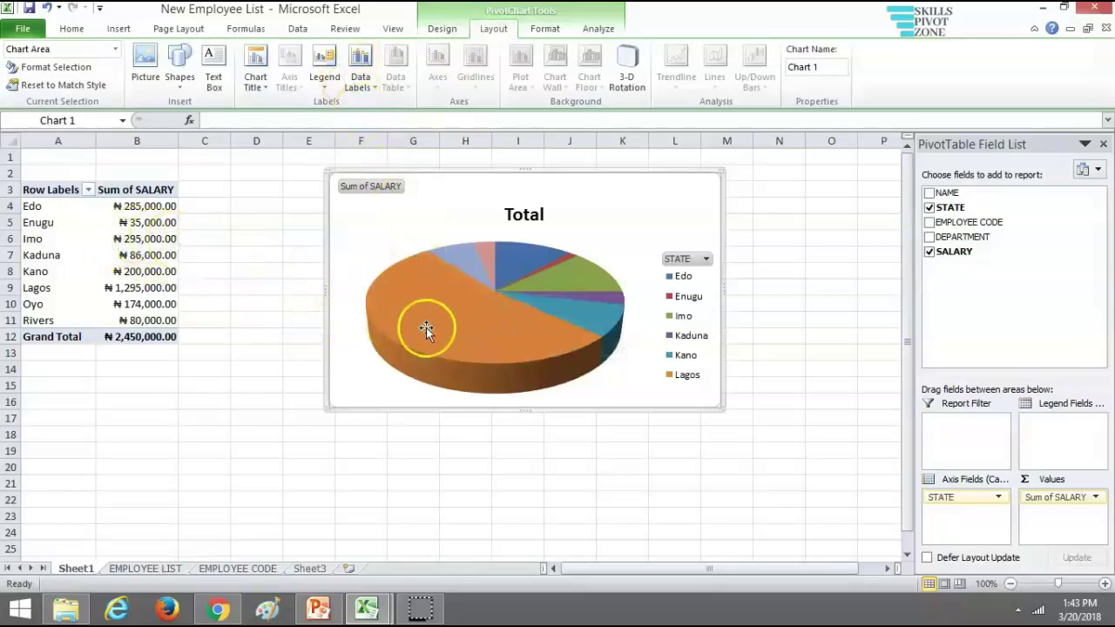
mouse_move(423, 309)
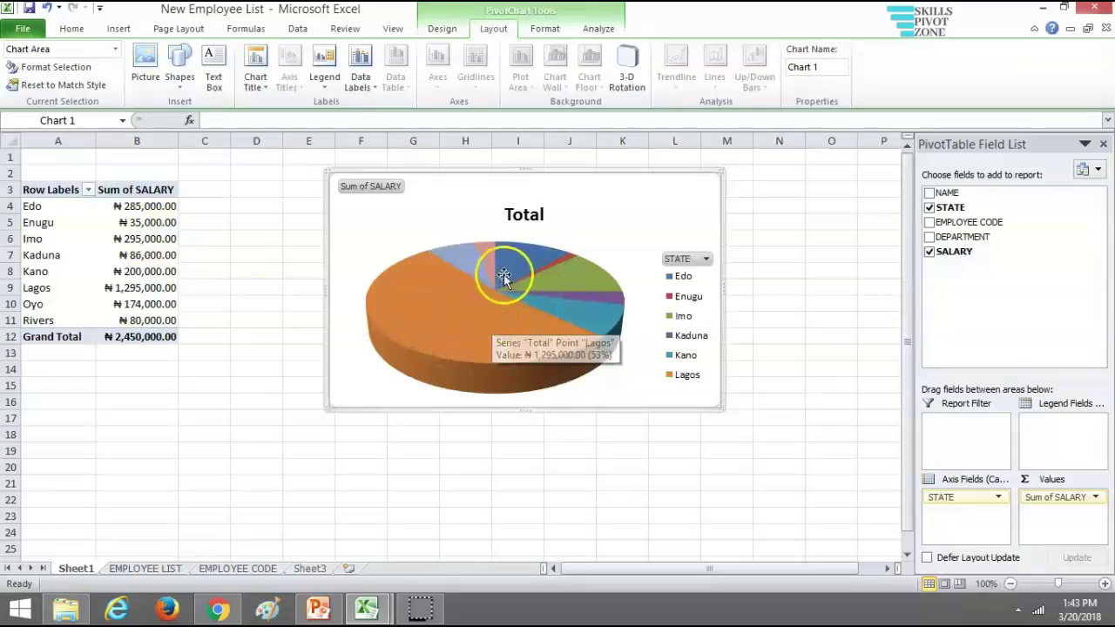
left_click(367, 79)
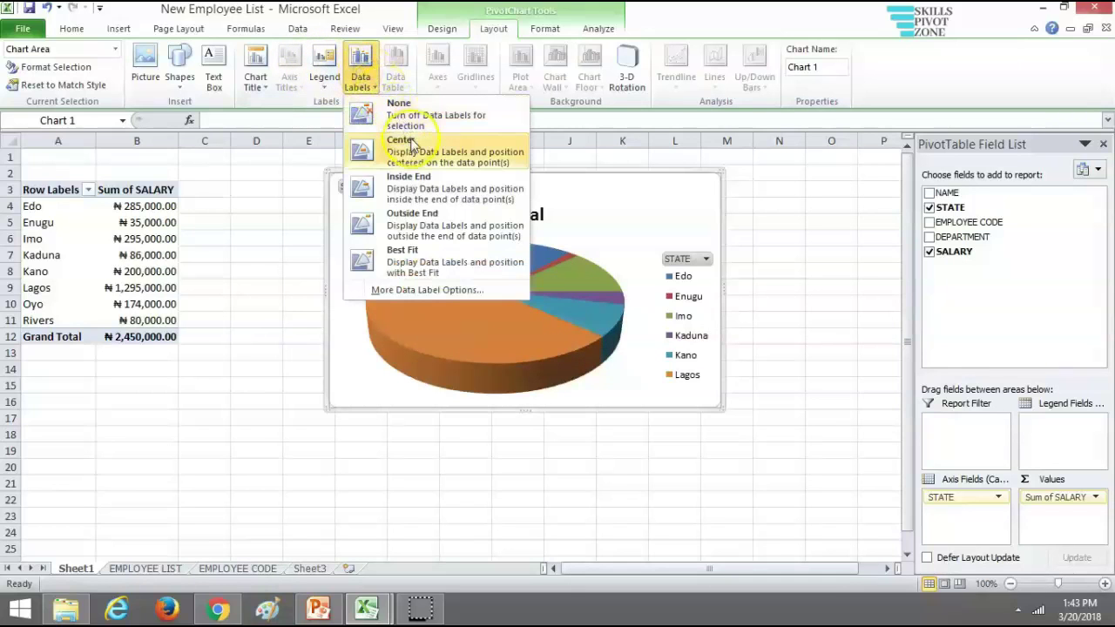
left_click(438, 291)
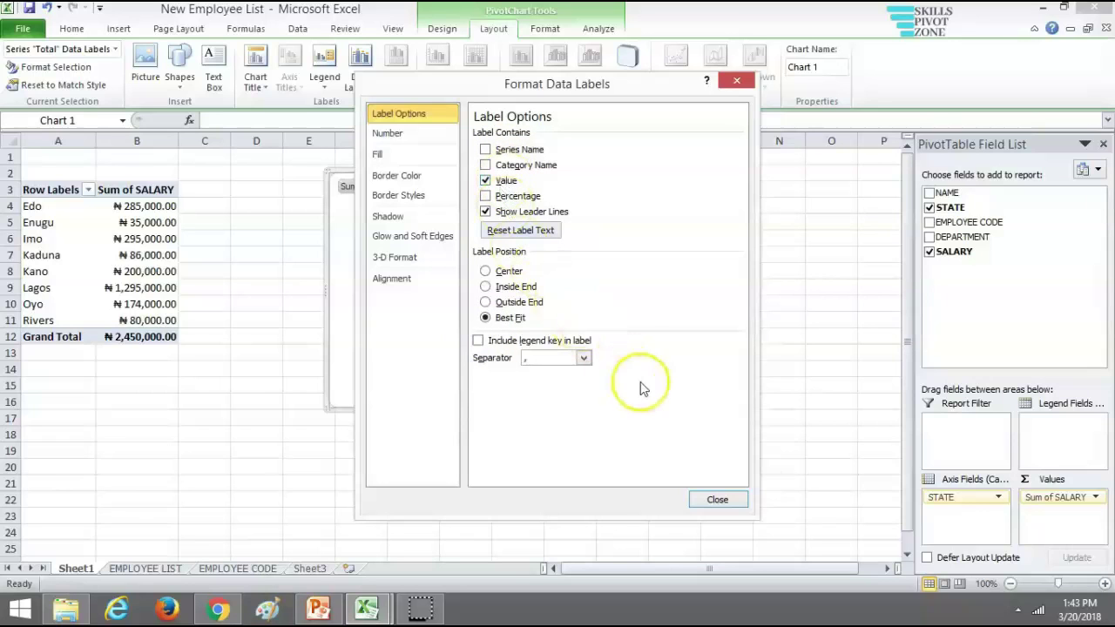
- Apply the value labels, then deselect the chart by clicking cell C6
left_click(722, 501)
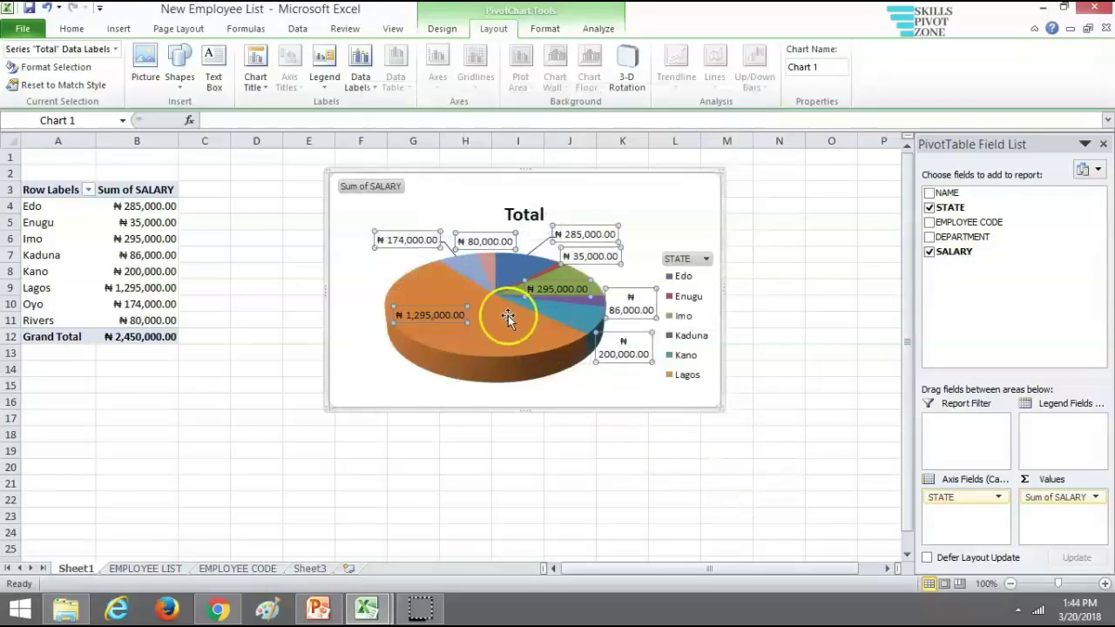
left_click(386, 273)
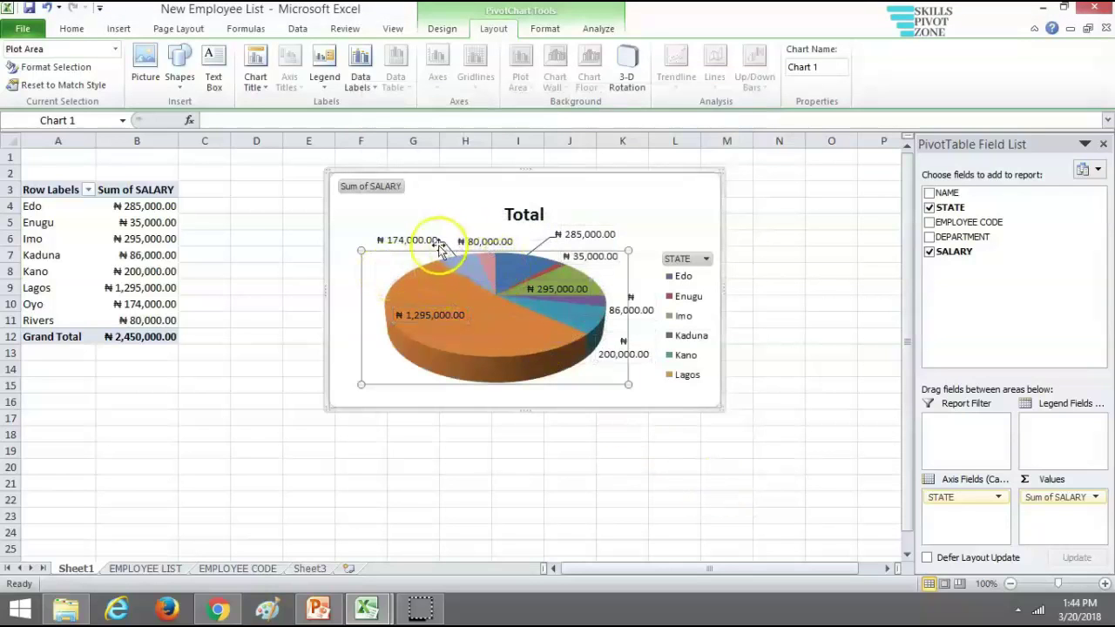
mouse_move(541, 306)
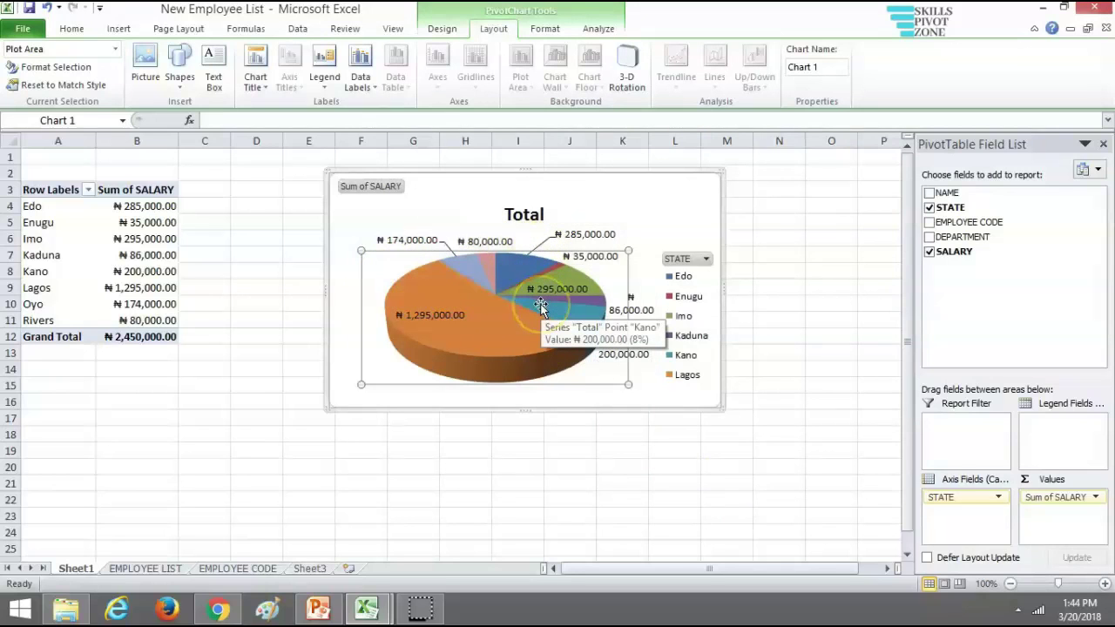
left_click(763, 252)
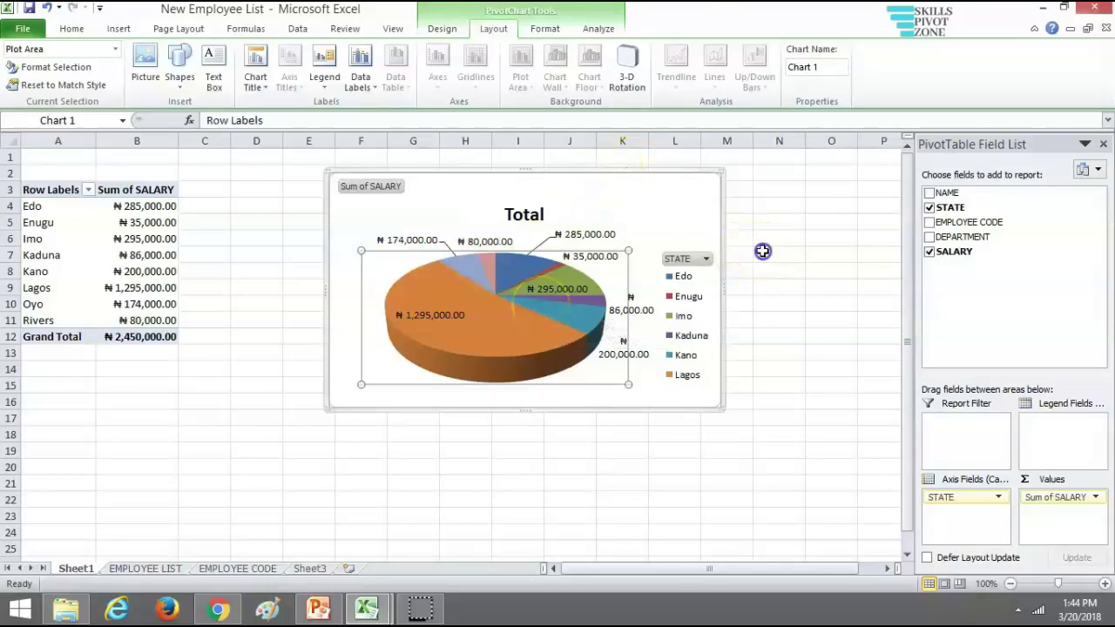
left_click(216, 240)
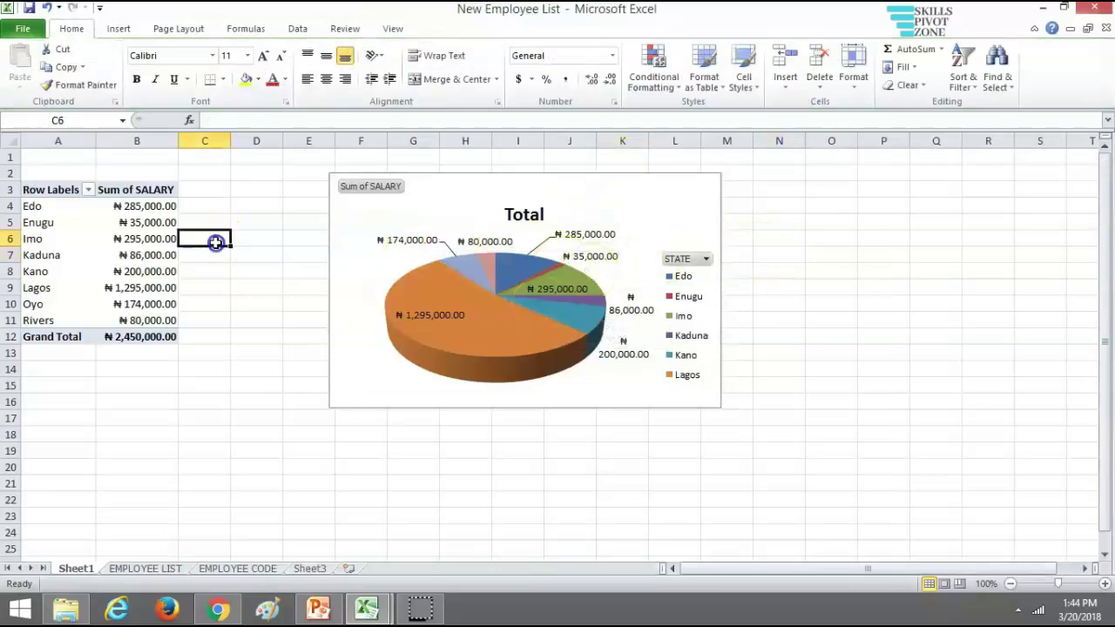
mouse_move(447, 281)
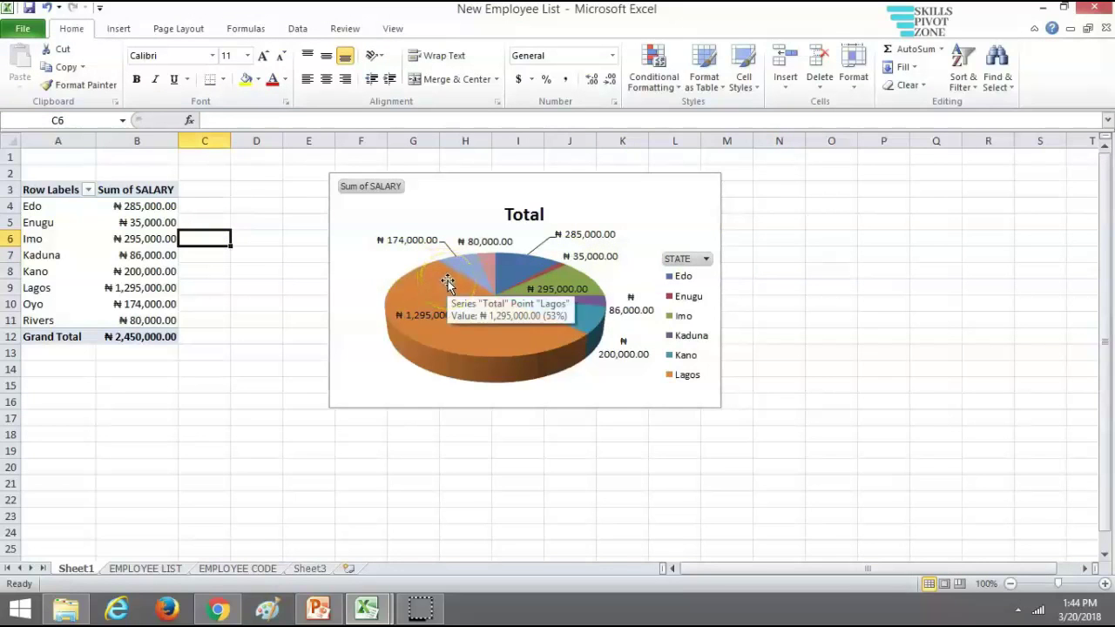
- Change the pie labels from salary values to state names, positioned Inside End
left_click(514, 279)
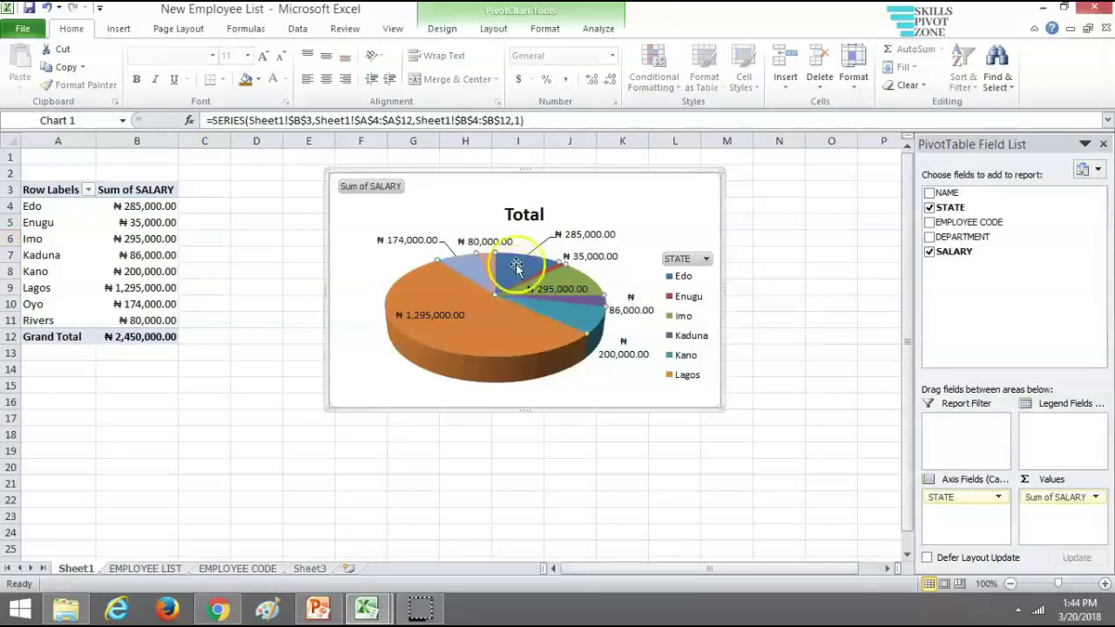
left_click(493, 28)
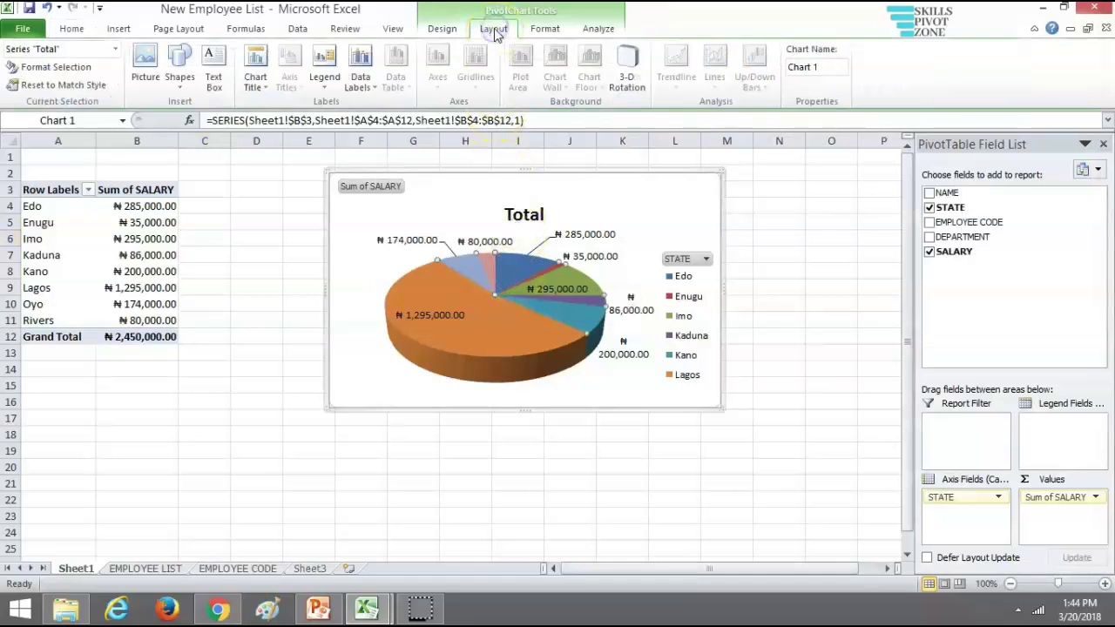
left_click(357, 88)
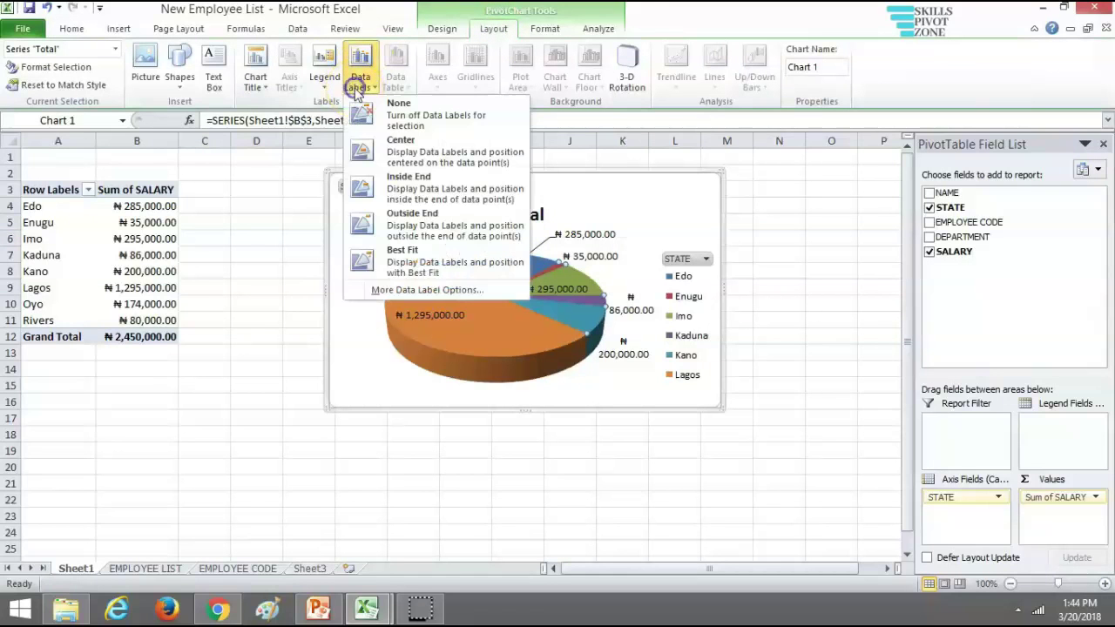
left_click(448, 288)
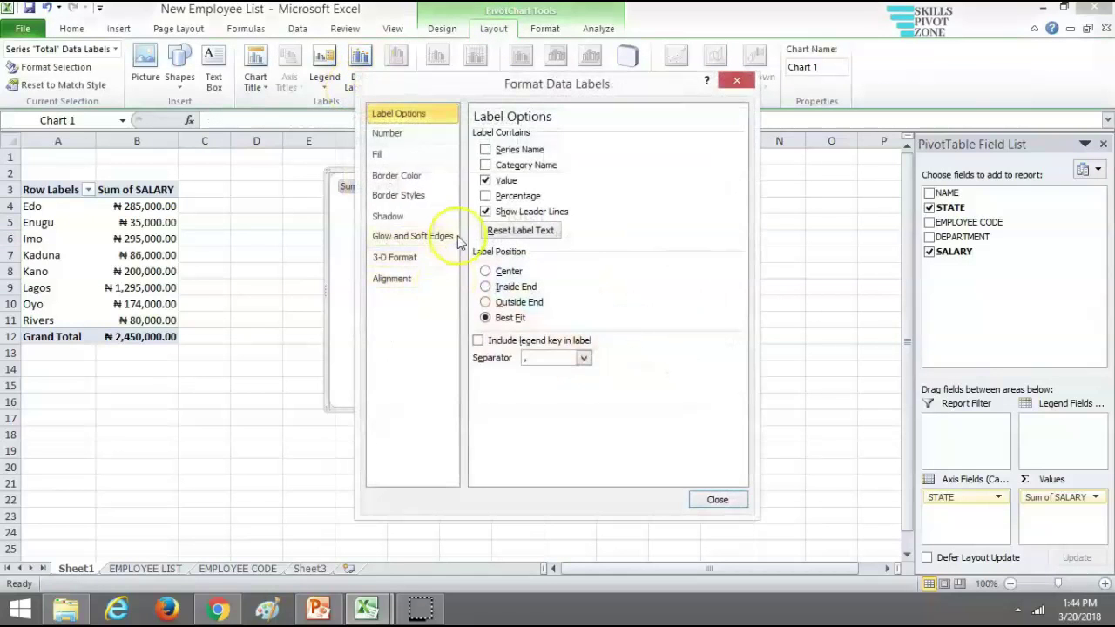
left_click(486, 181)
left_click(486, 165)
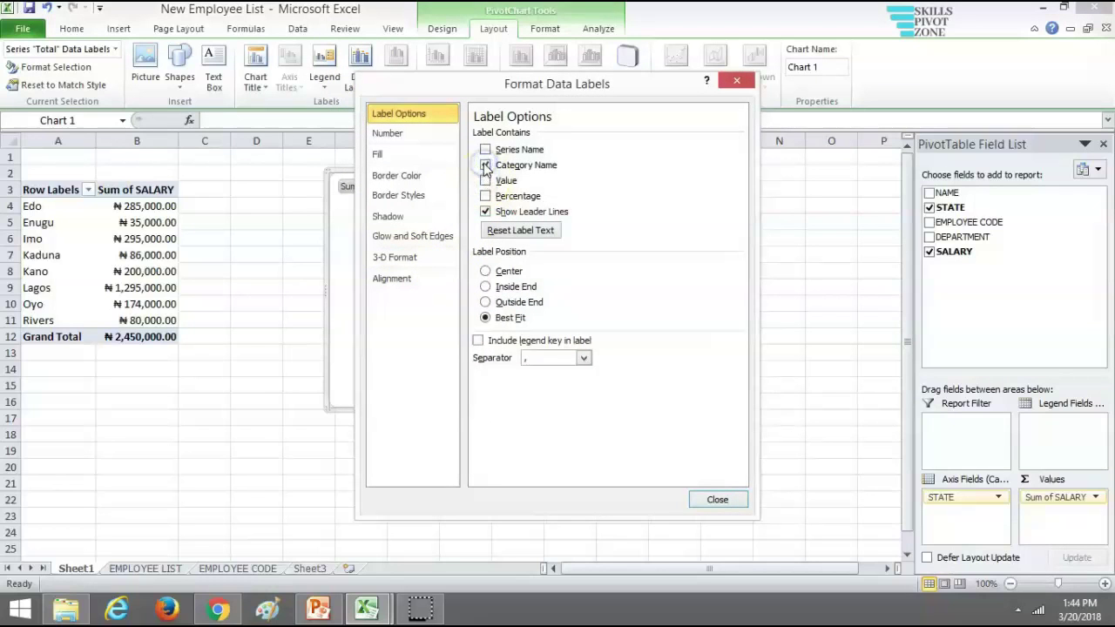
left_click(485, 288)
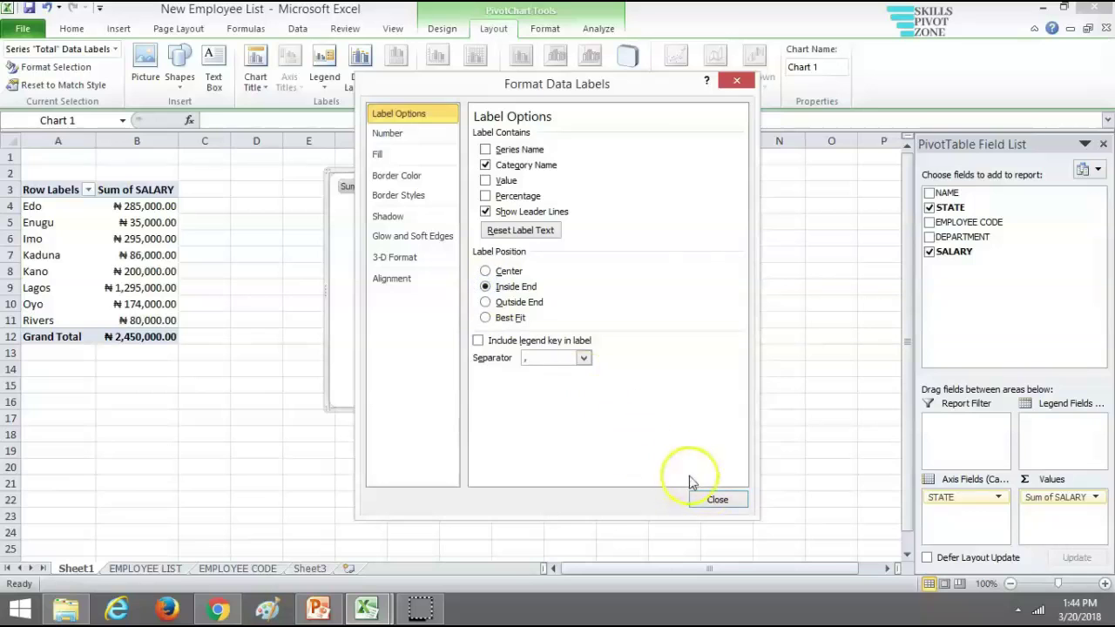
left_click(716, 499)
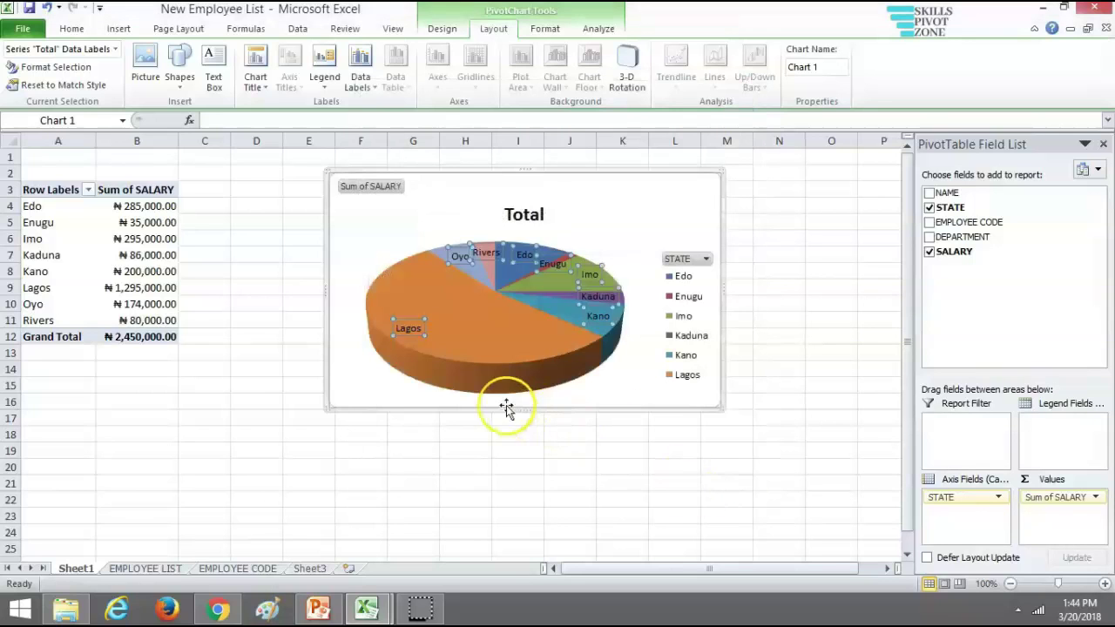
left_click(573, 385)
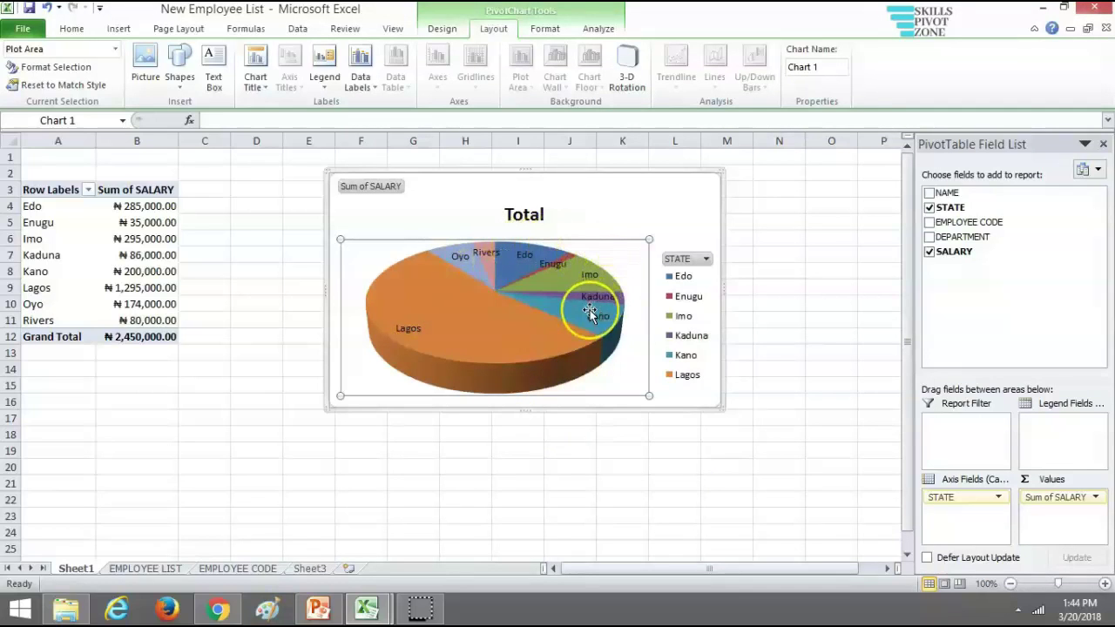
mouse_move(488, 311)
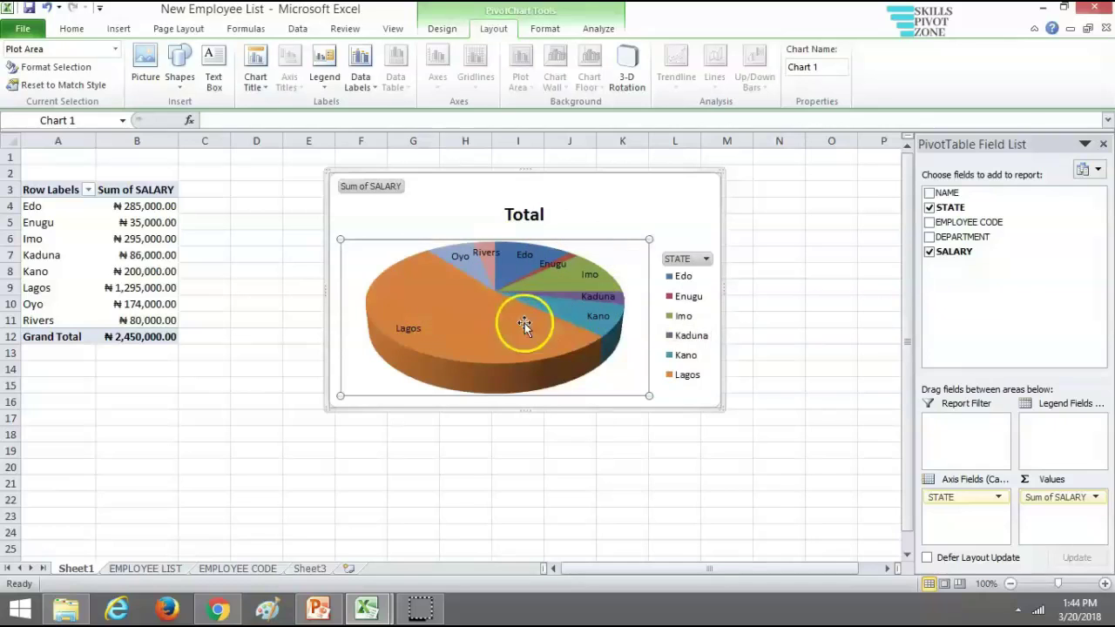
mouse_move(407, 312)
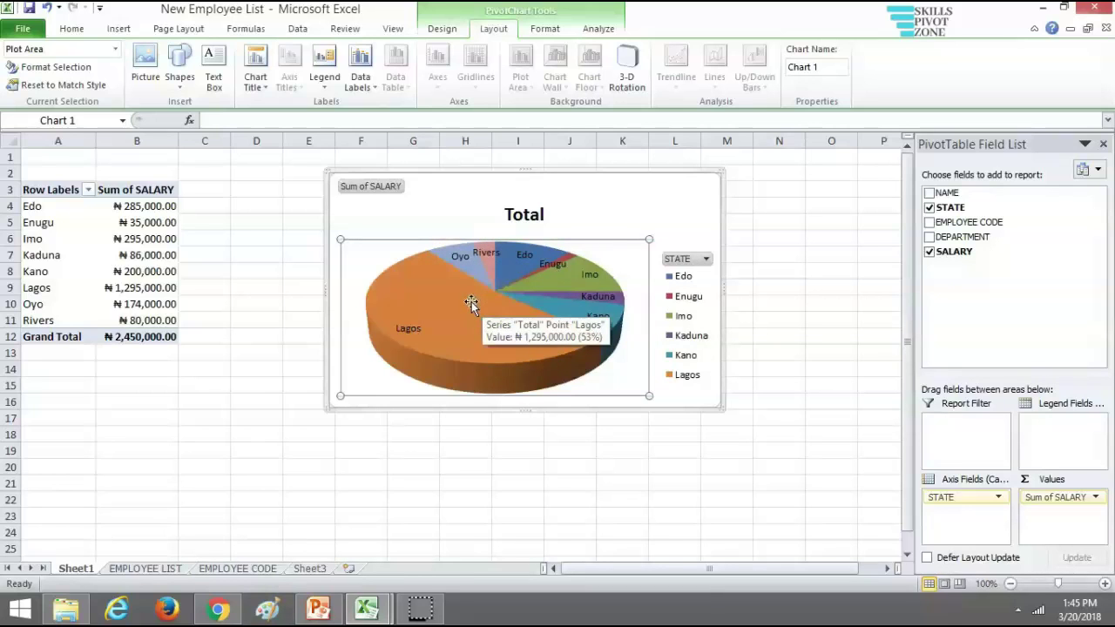
- Set the data labels' text direction to Rotate all text 90°
left_click(361, 81)
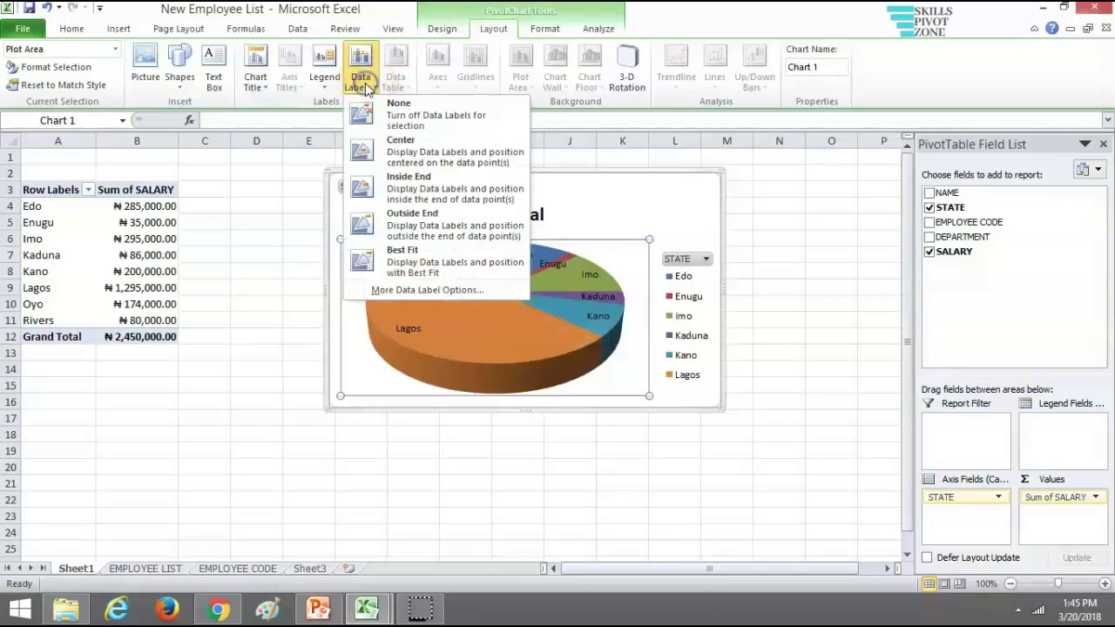
left_click(427, 291)
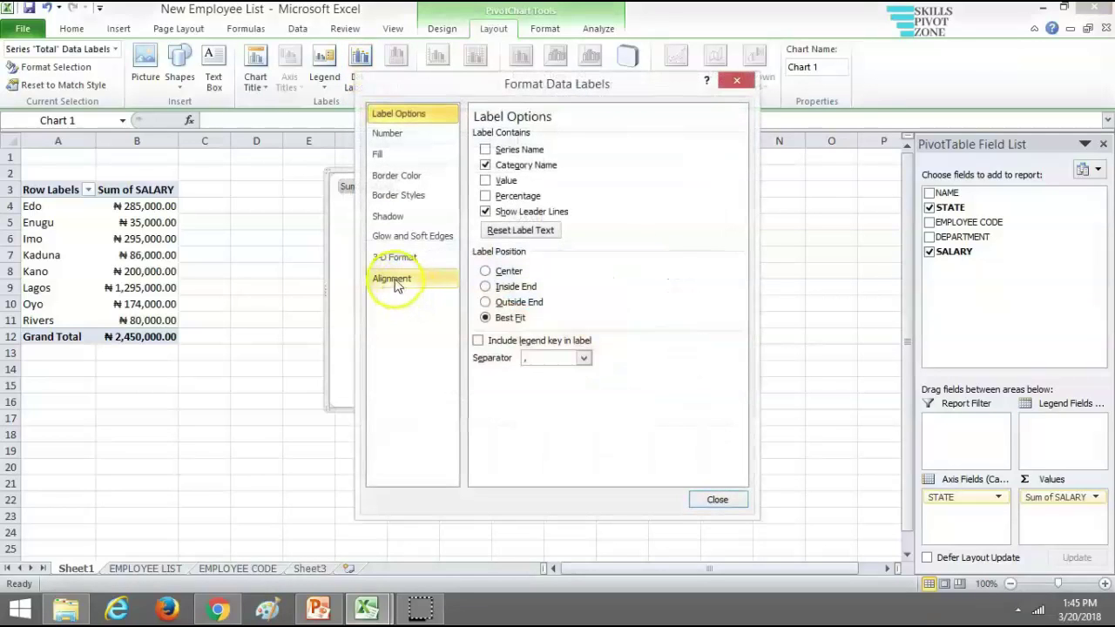
left_click(394, 280)
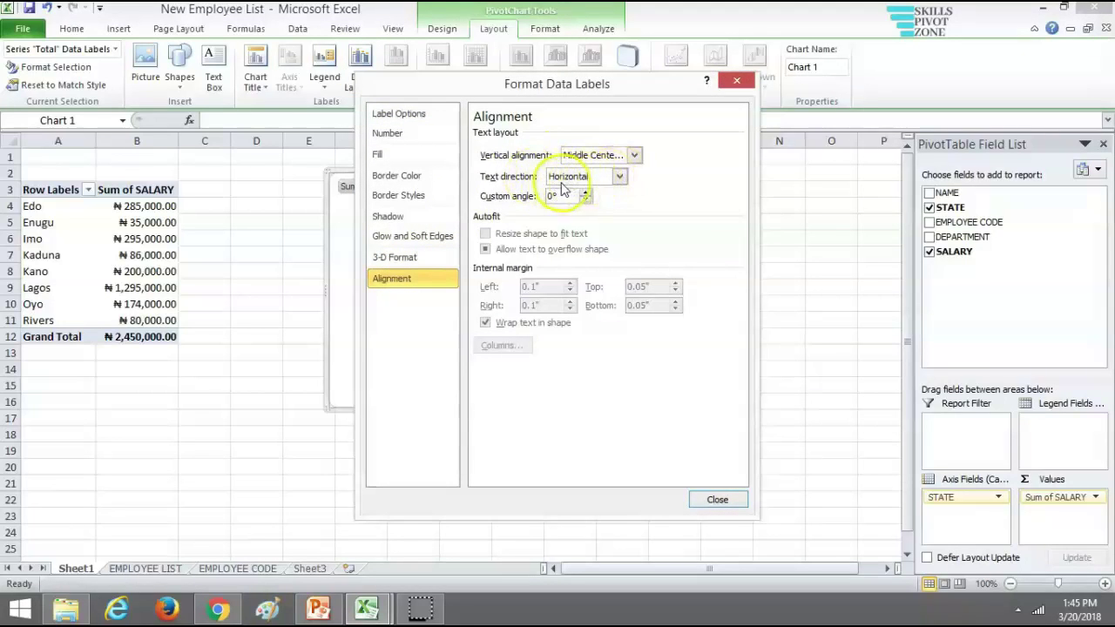
left_click(620, 177)
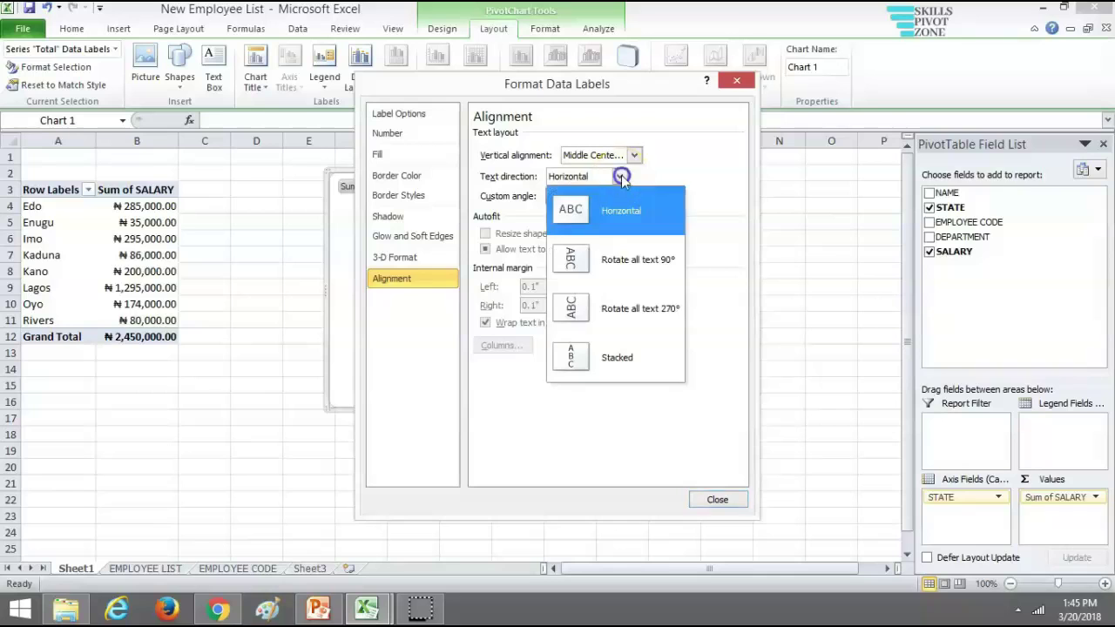
left_click(570, 265)
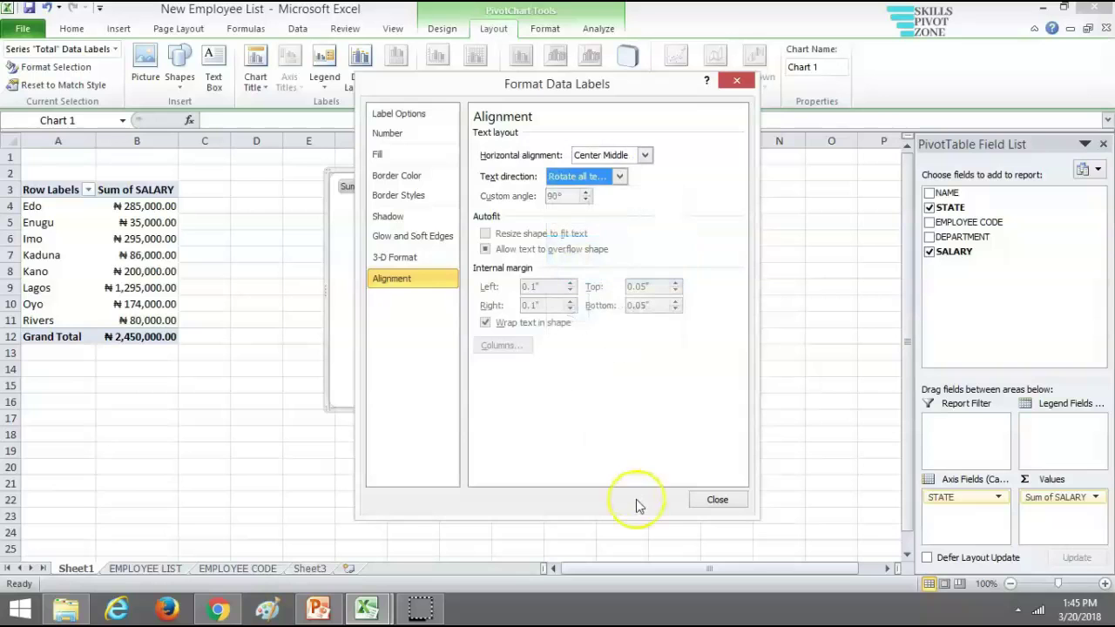
left_click(718, 493)
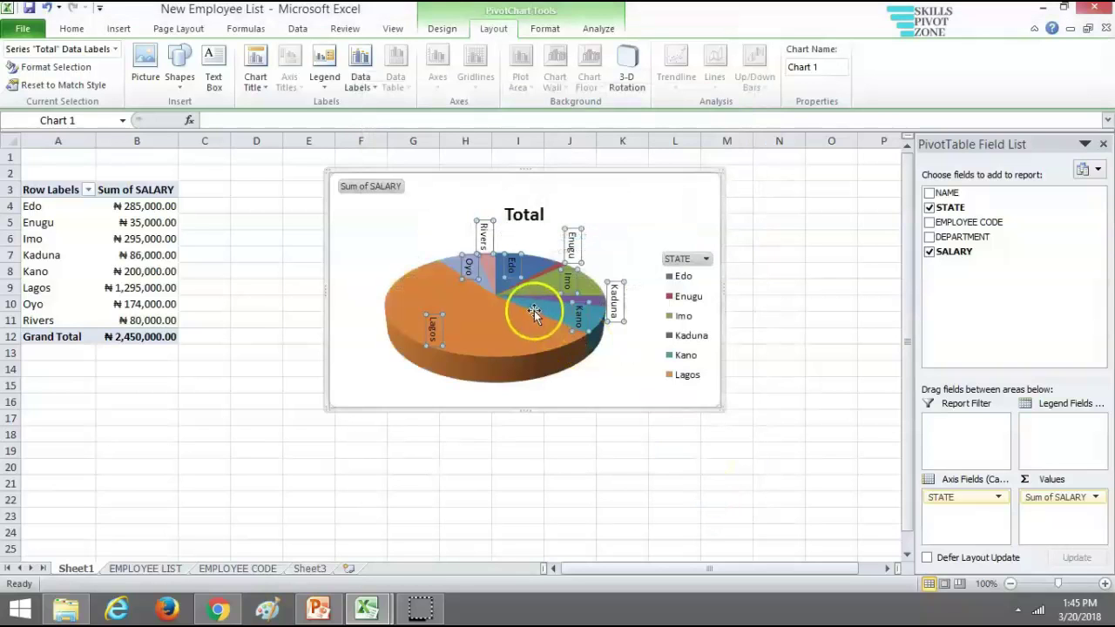
- Select only the Edo slice and set its label text direction to Stacked
left_click(521, 319)
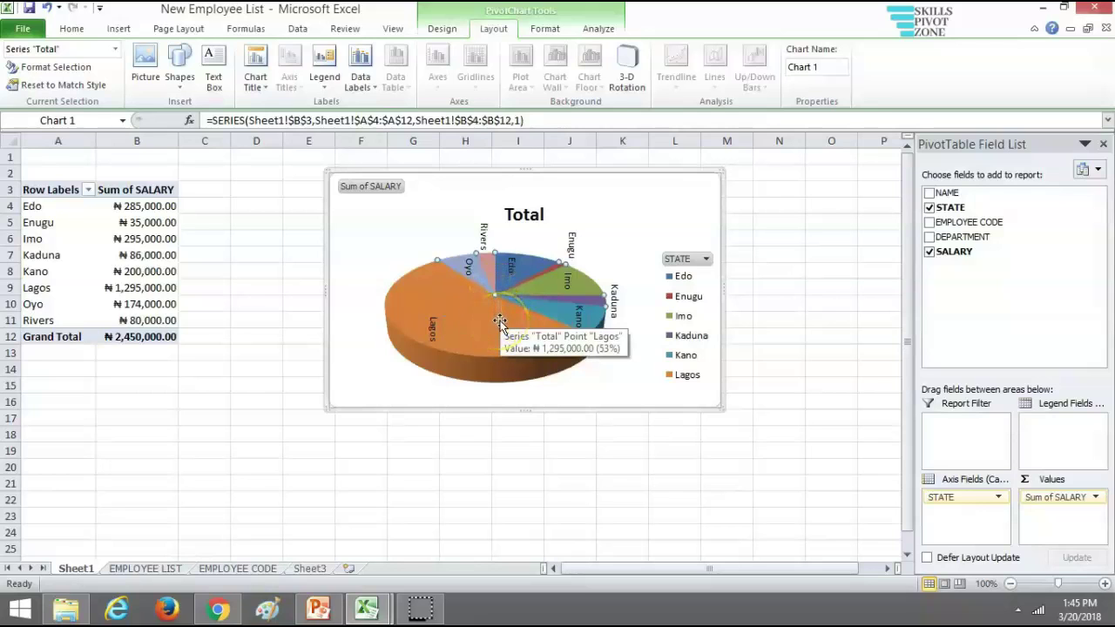
left_click(517, 296)
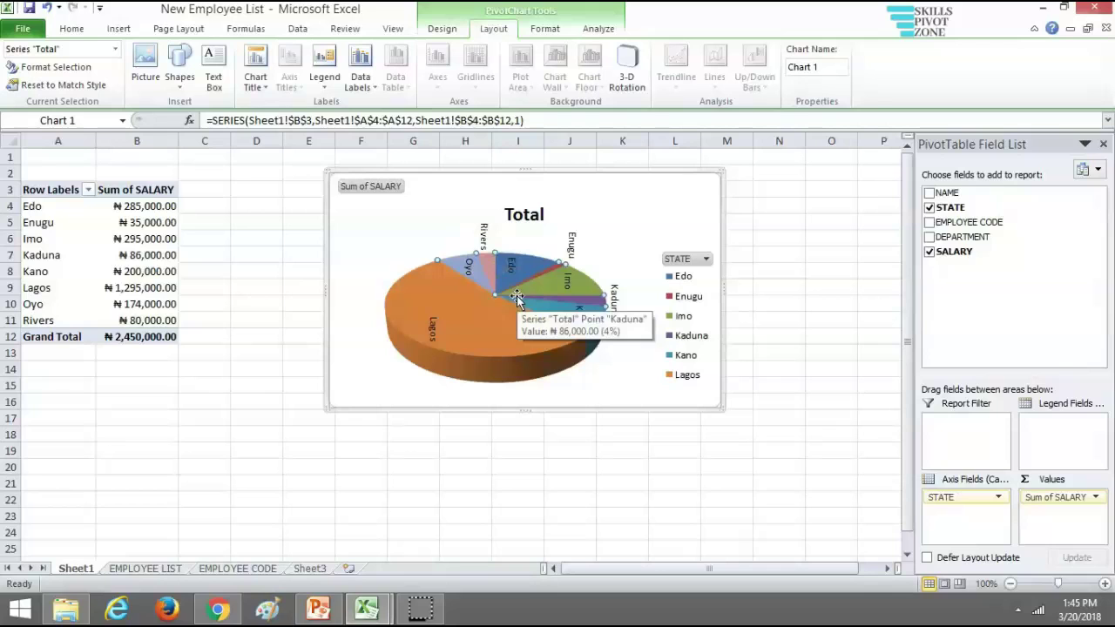
left_click(509, 297)
left_click(496, 287)
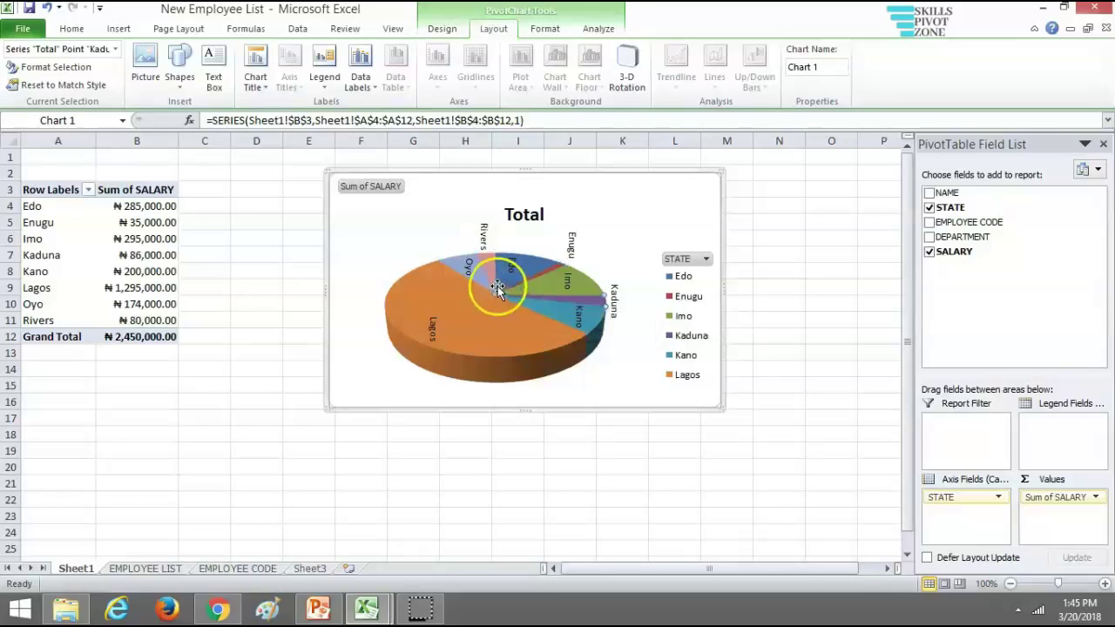
left_click(360, 74)
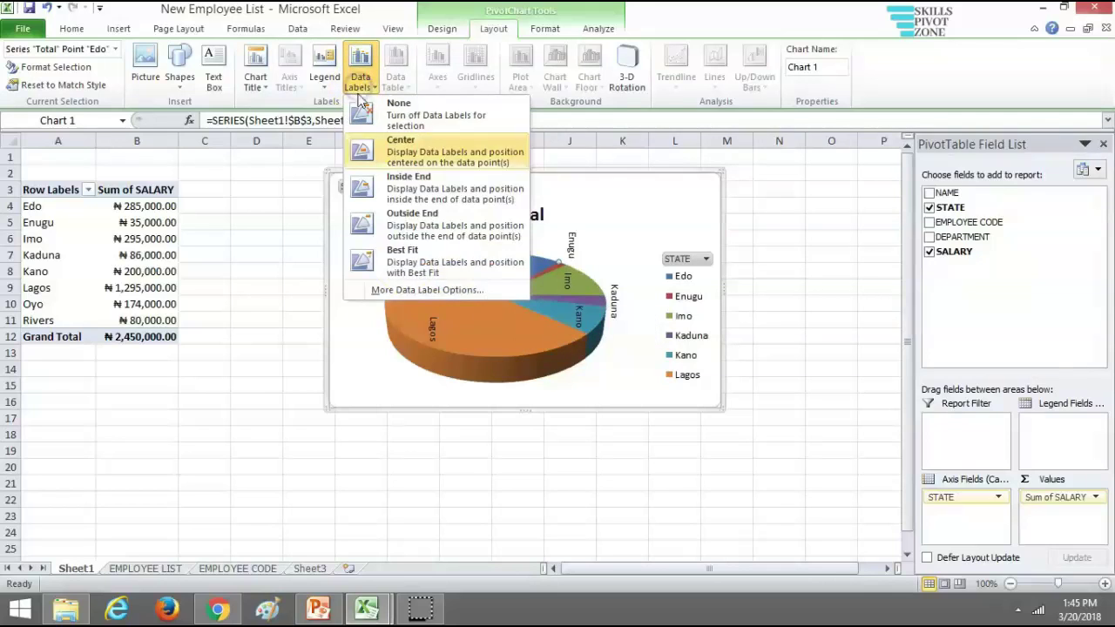
left_click(410, 291)
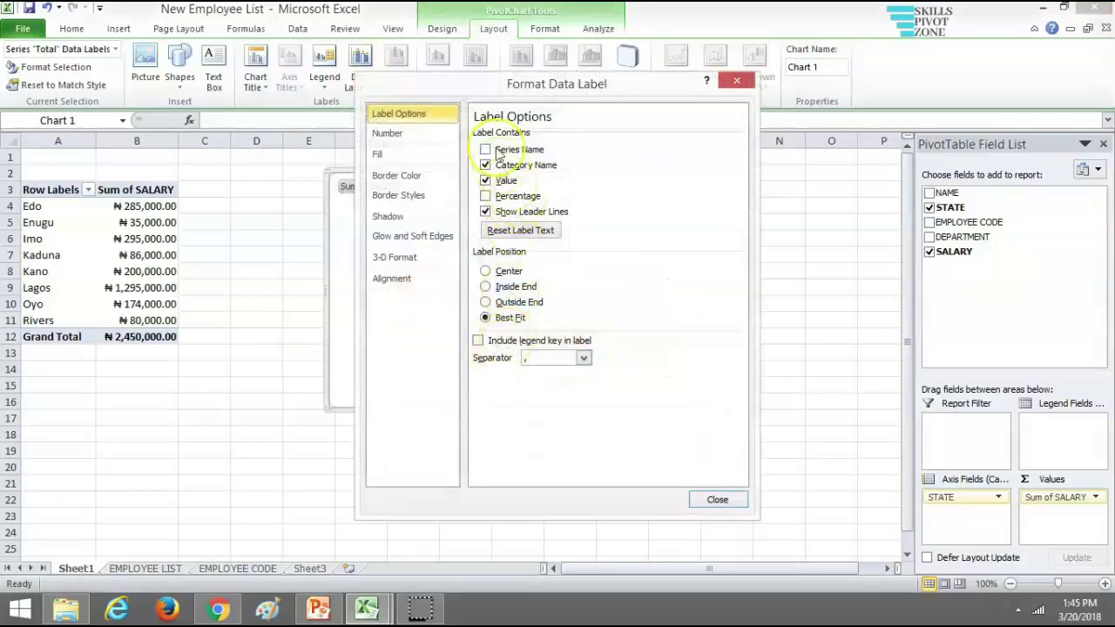
left_click(413, 278)
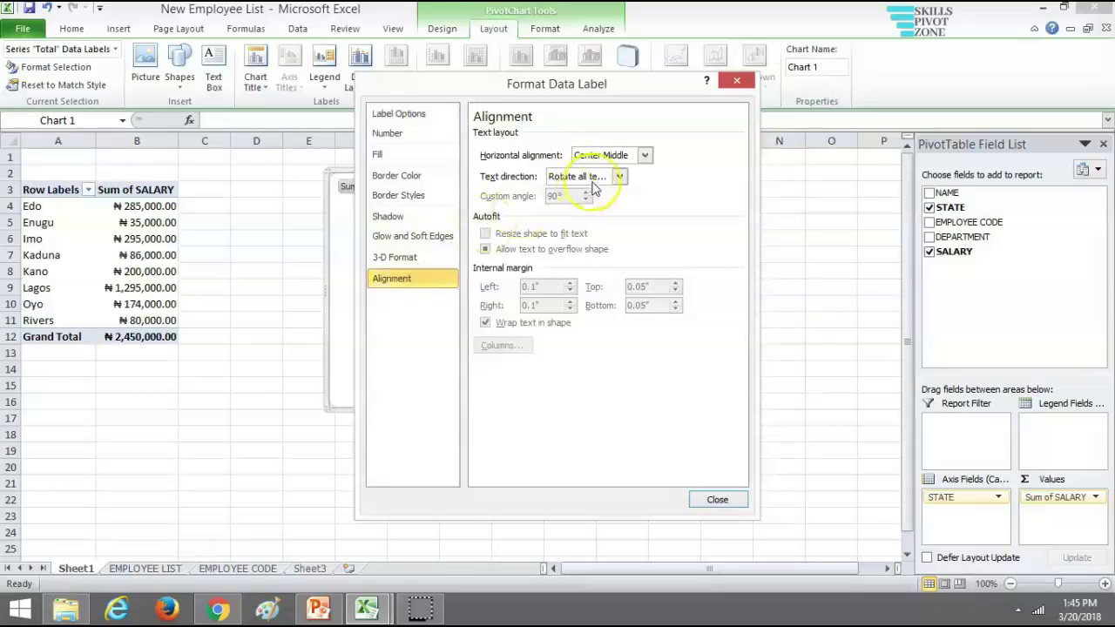
left_click(619, 177)
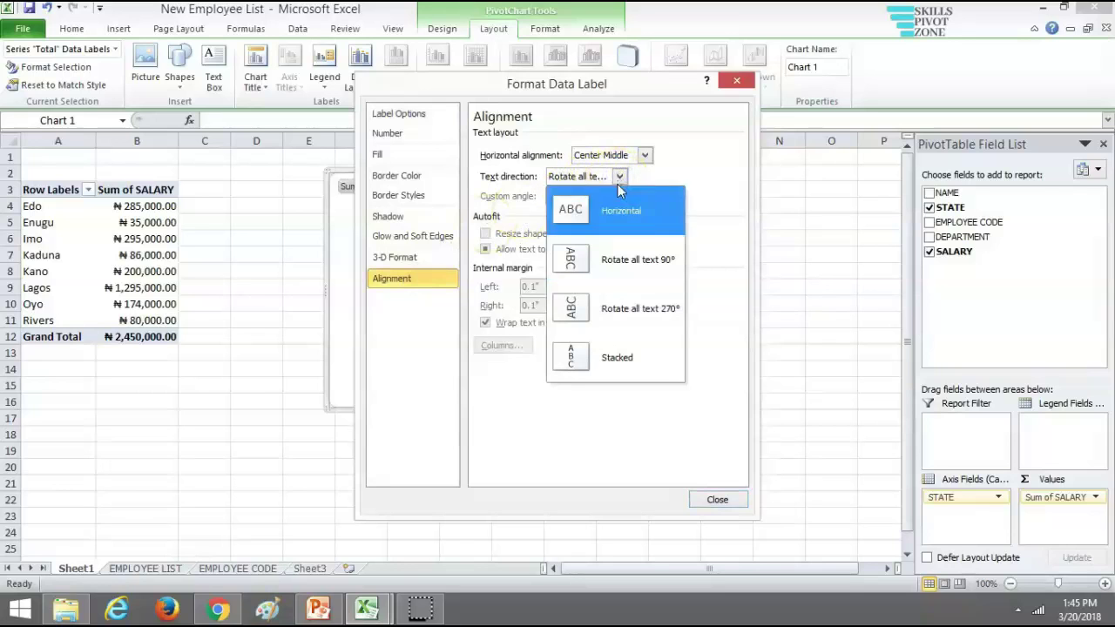
left_click(576, 358)
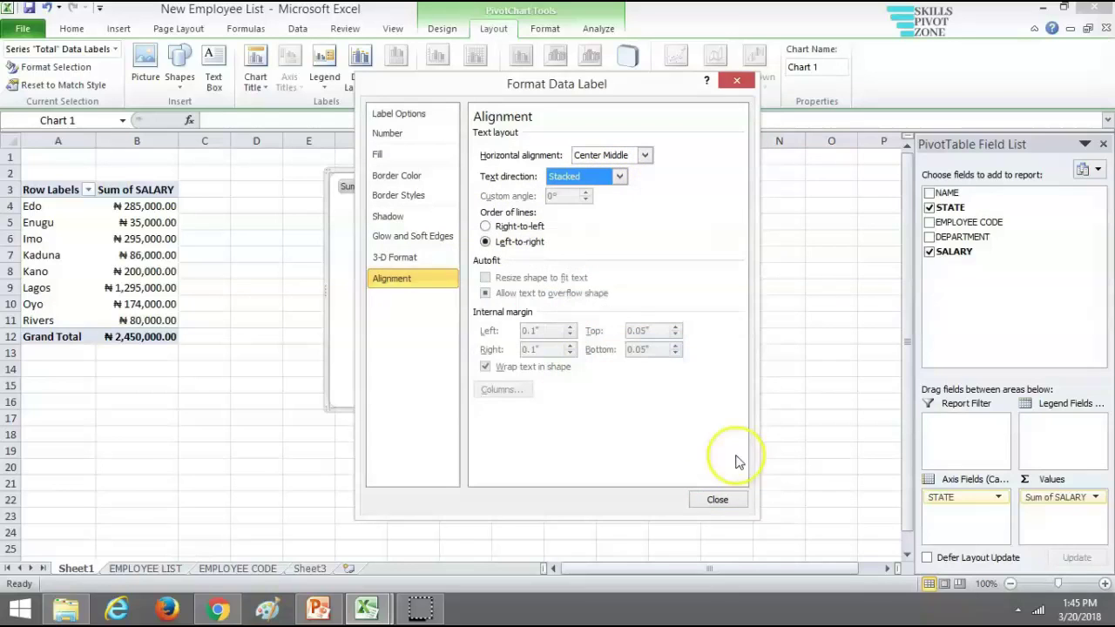
left_click(706, 499)
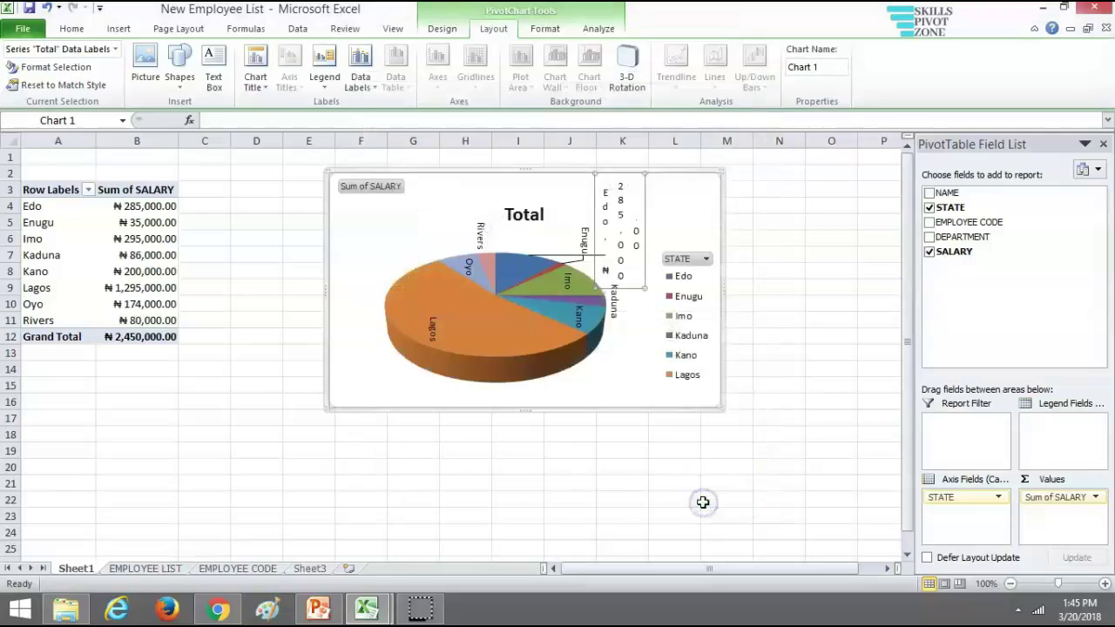
left_click(575, 450)
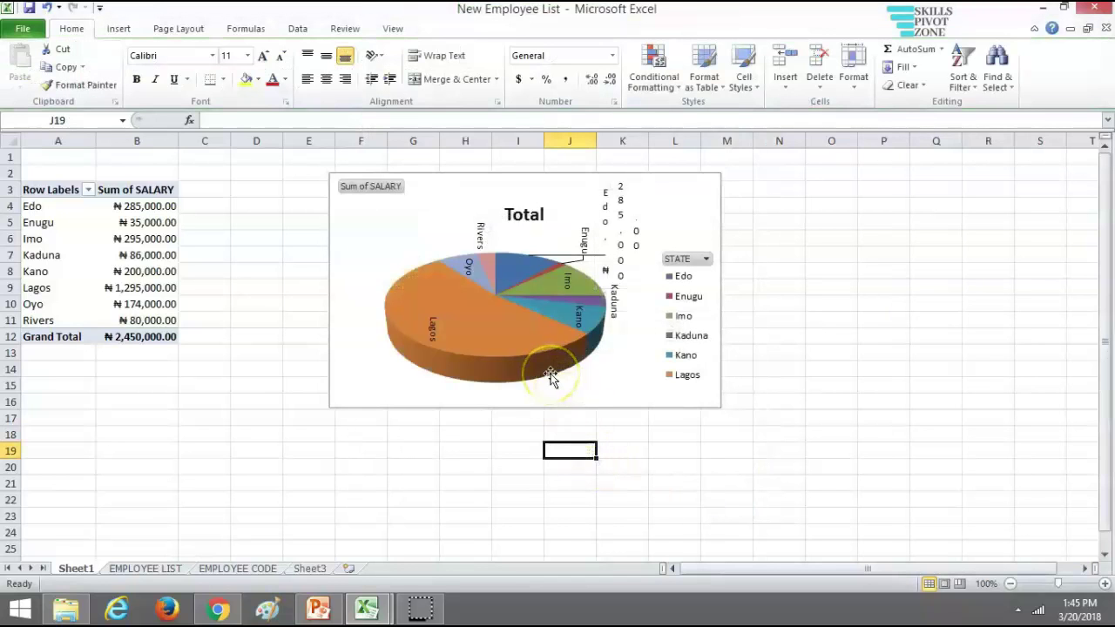
- Set all pie labels to Horizontal text direction with Center Middle alignment
mouse_move(573, 316)
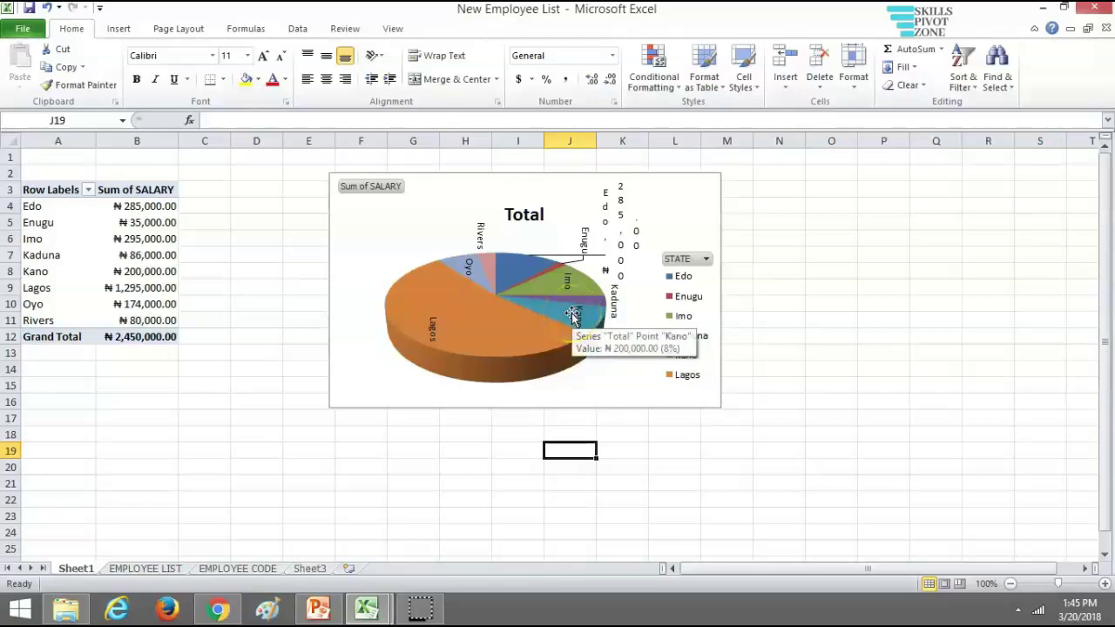
left_click(531, 286)
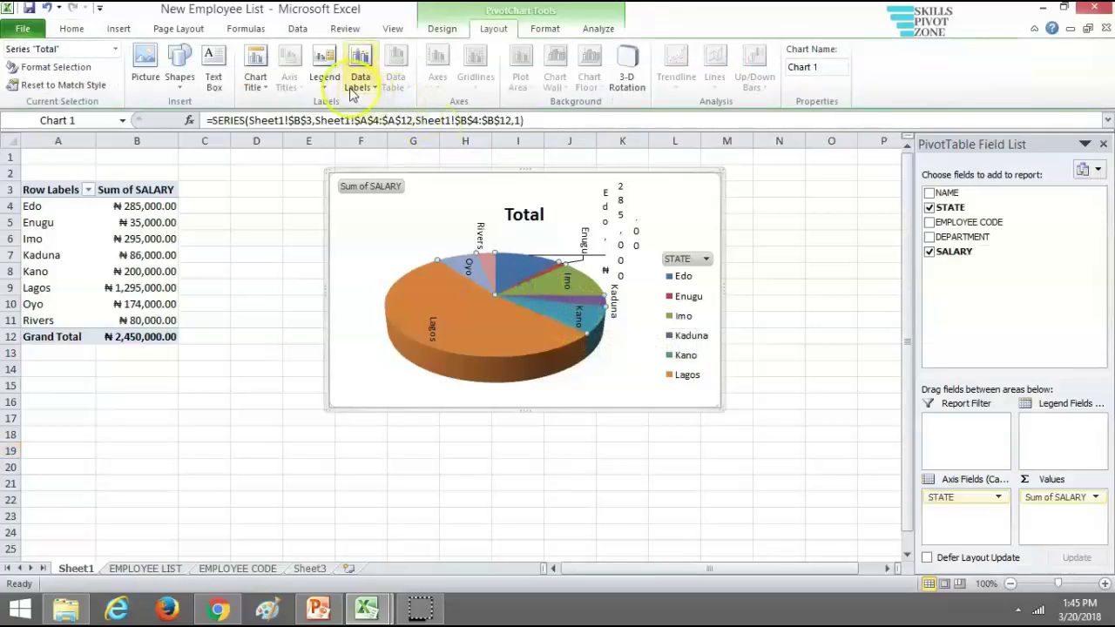
left_click(357, 80)
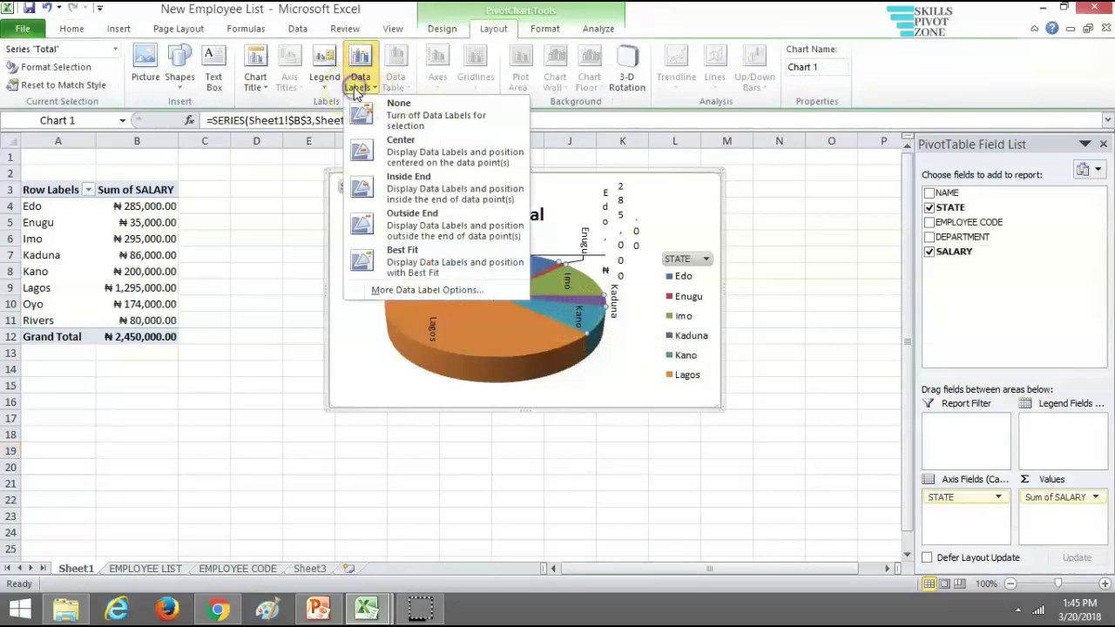
left_click(427, 291)
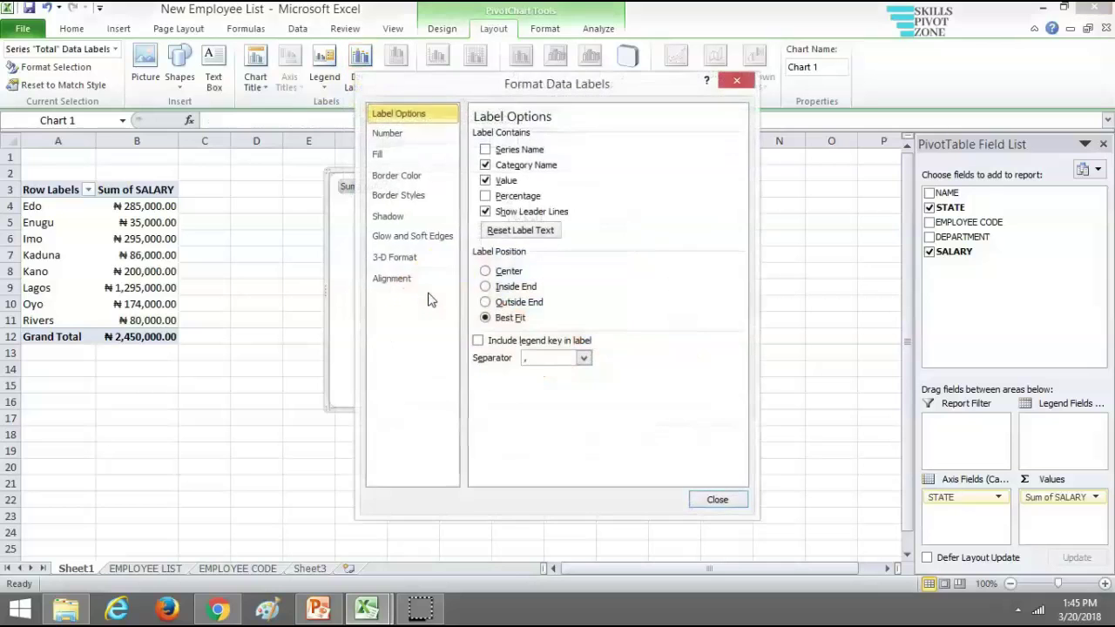
left_click(401, 280)
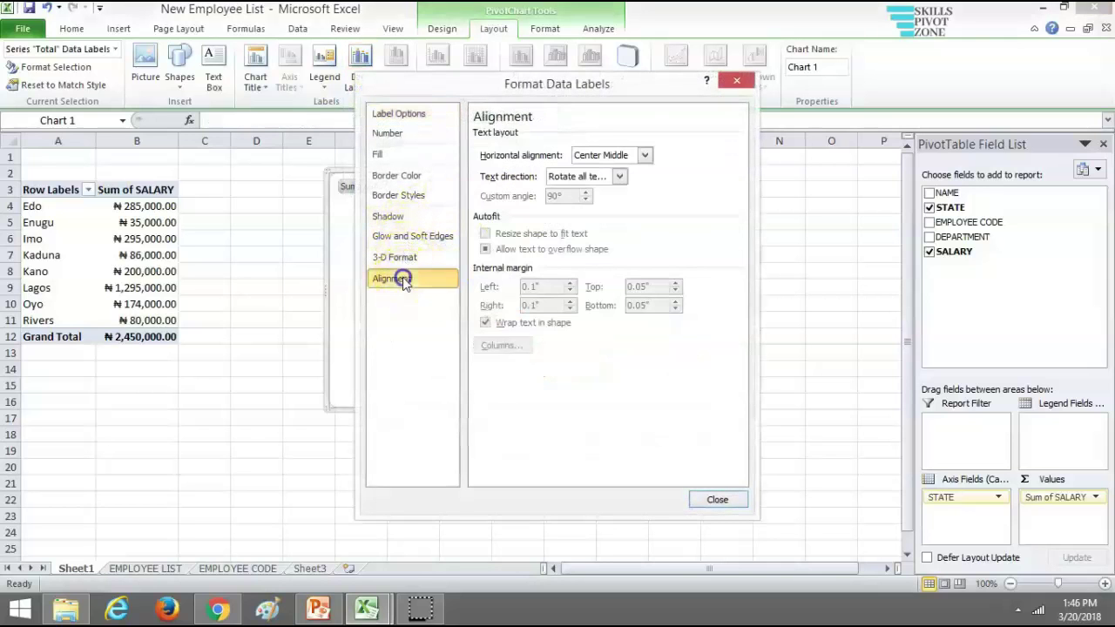
left_click(645, 154)
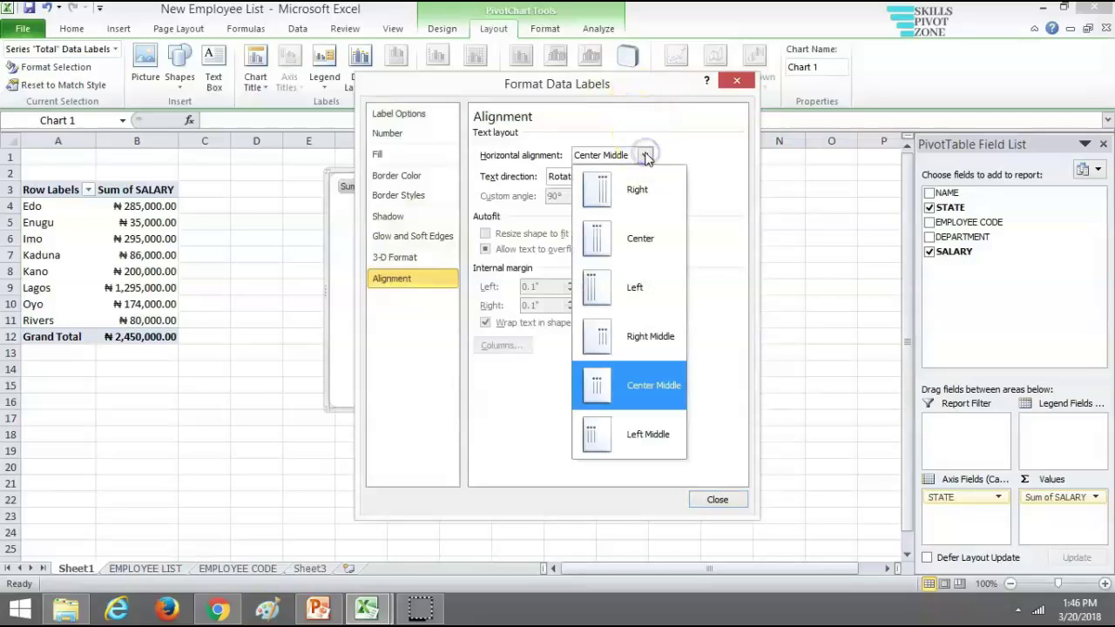
left_click(646, 155)
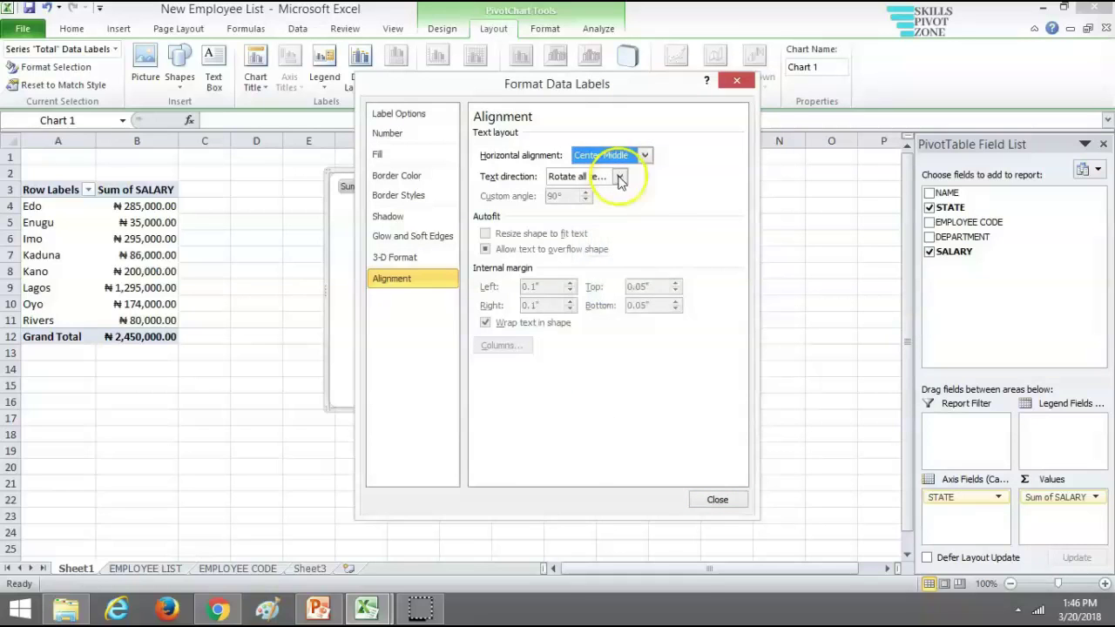
left_click(619, 178)
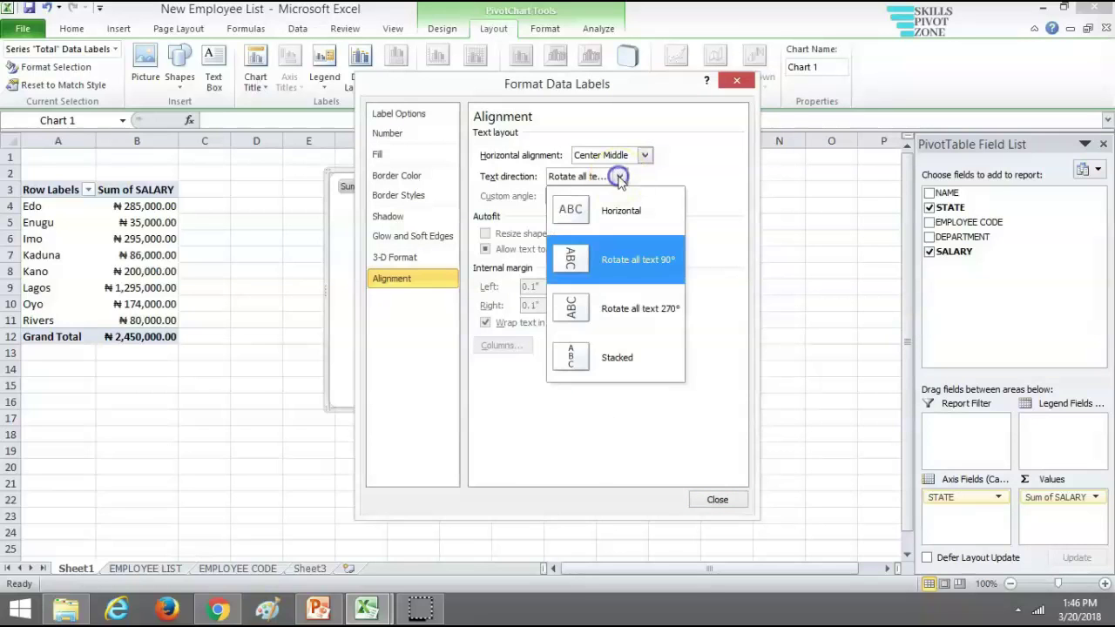
left_click(570, 216)
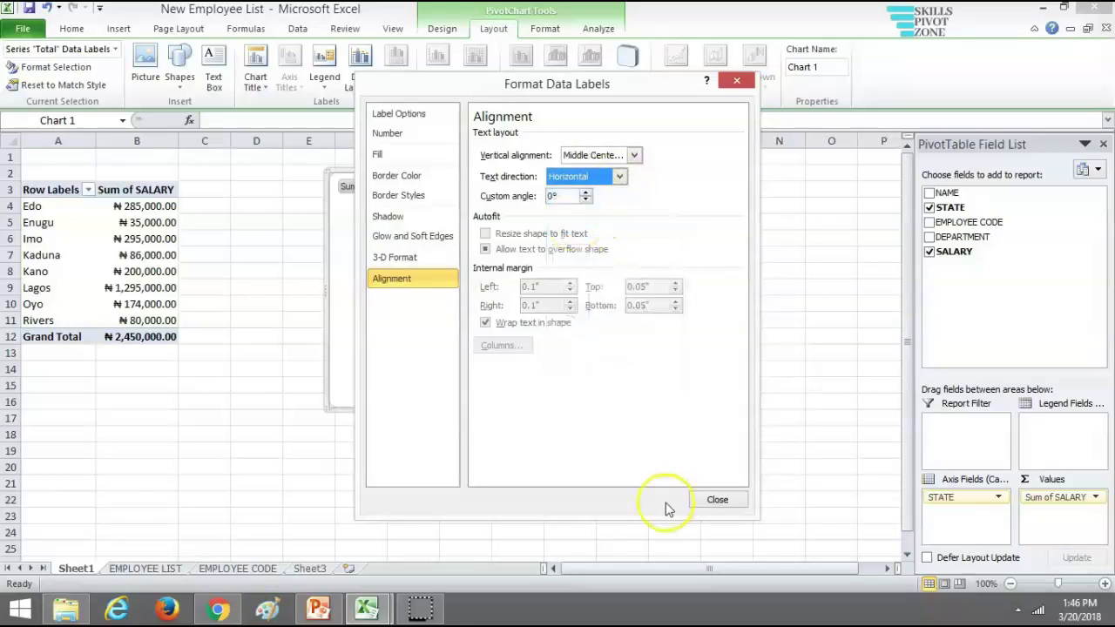
left_click(714, 500)
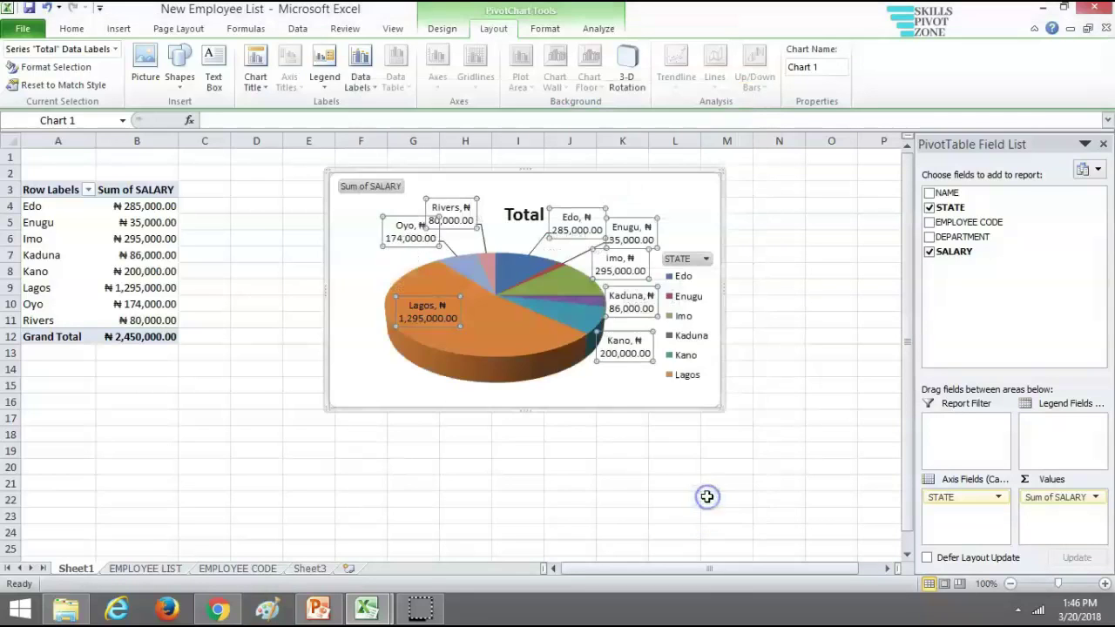
left_click(554, 429)
- Make the pie's data labels show only state names, without salary values, at Inside End
left_click(527, 316)
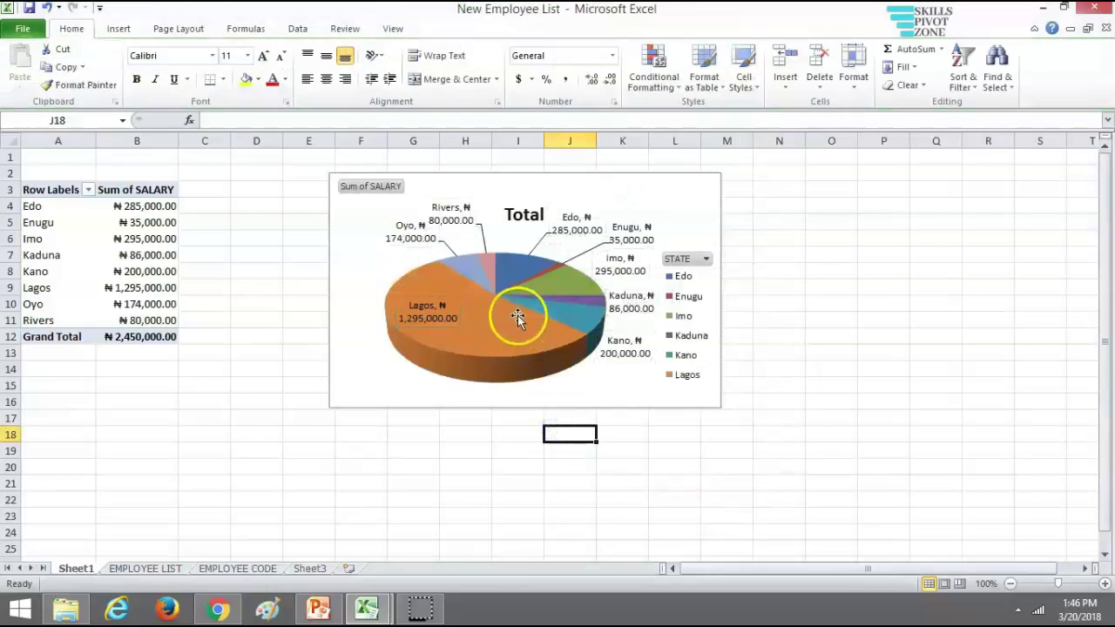
left_click(512, 185)
mouse_move(579, 344)
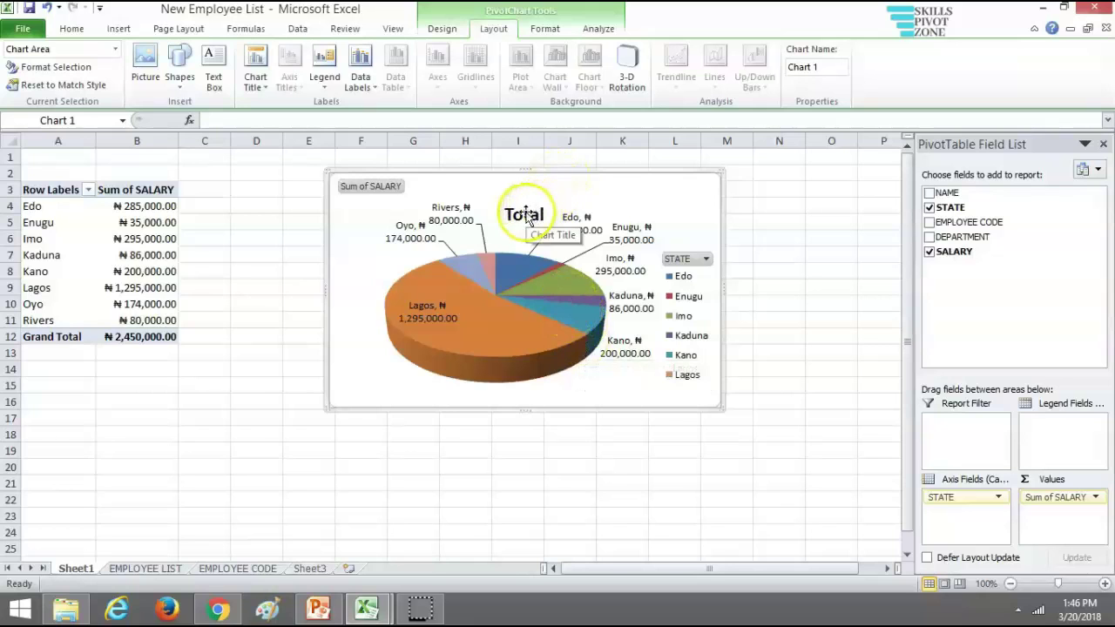
left_click(488, 289)
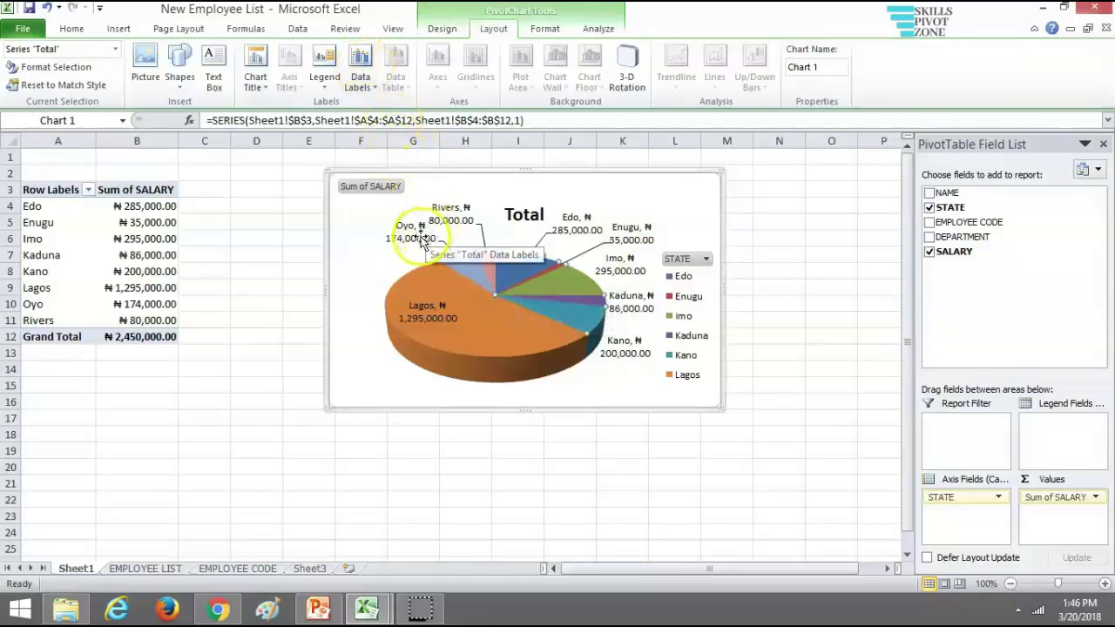
left_click(418, 310)
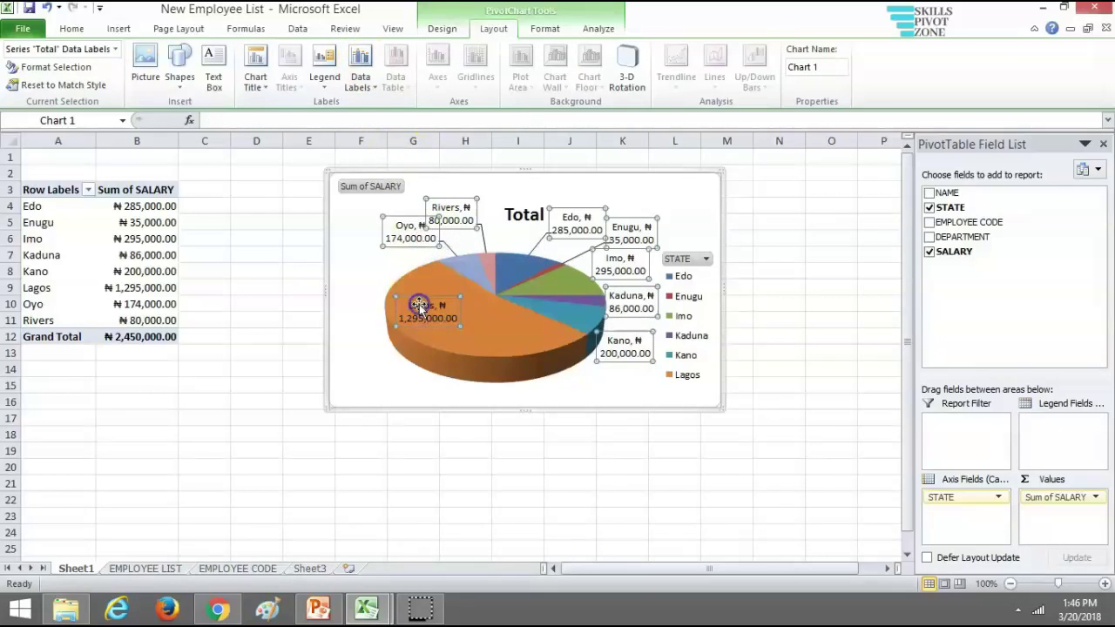
left_click(362, 78)
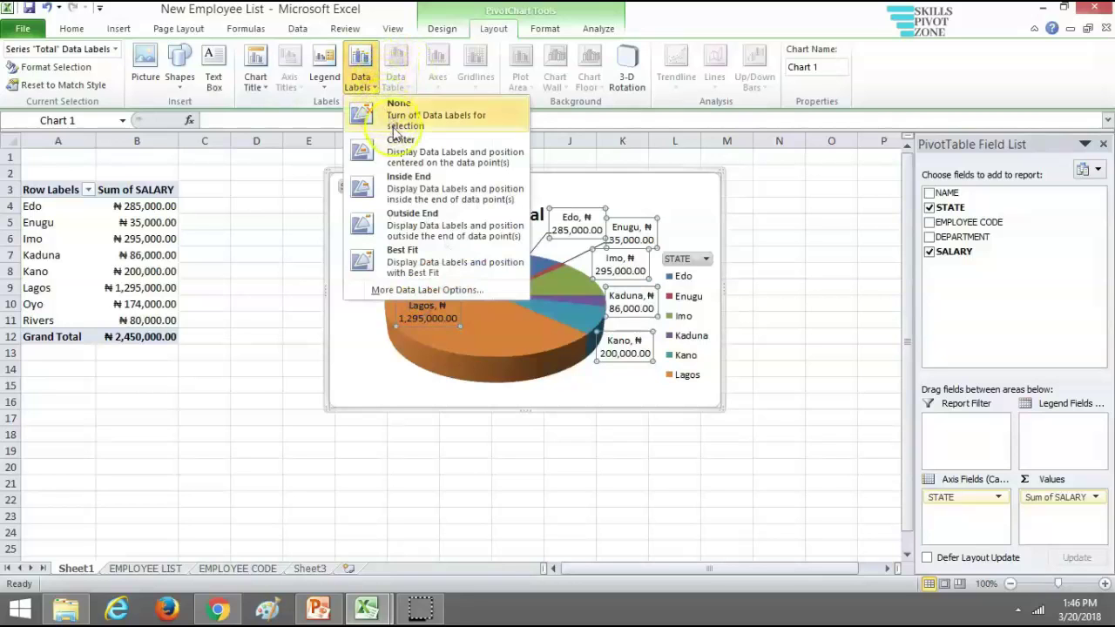
left_click(415, 287)
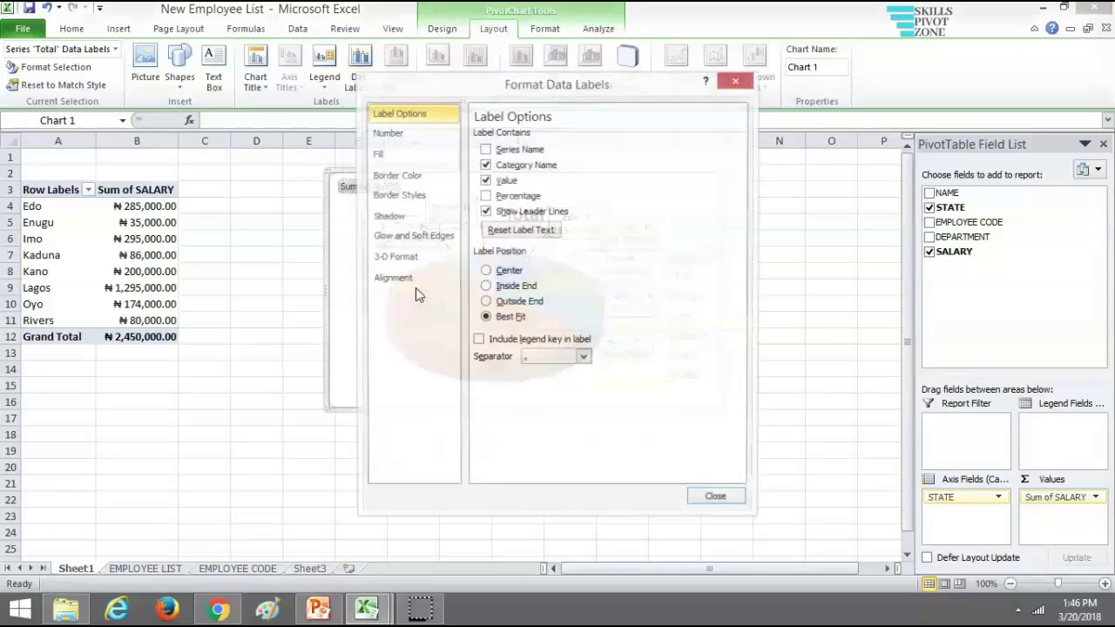
left_click(485, 180)
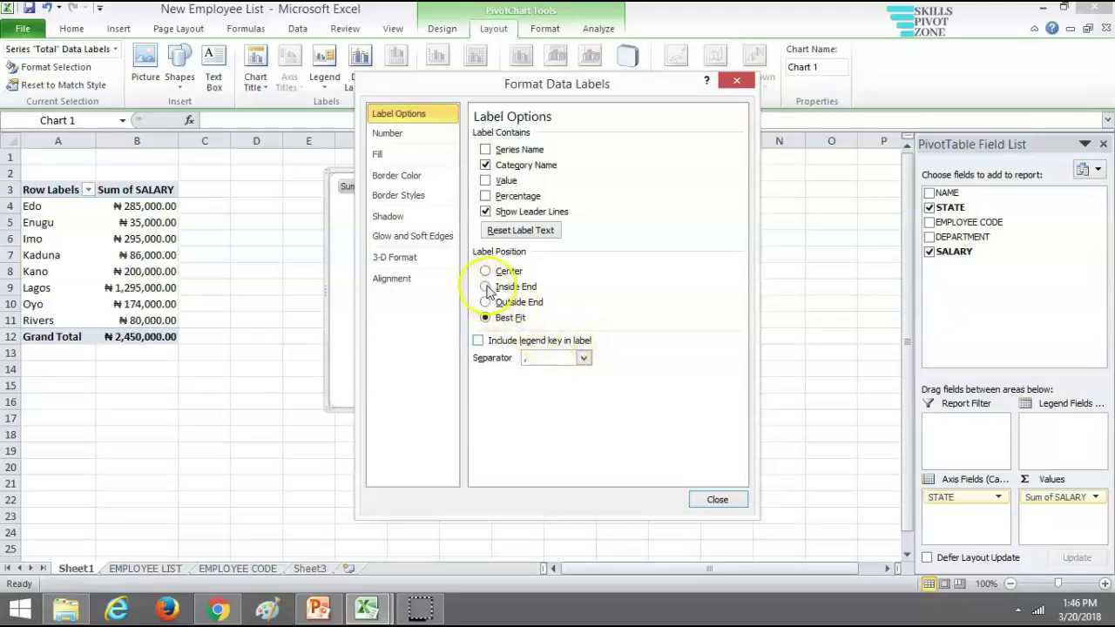
left_click(485, 286)
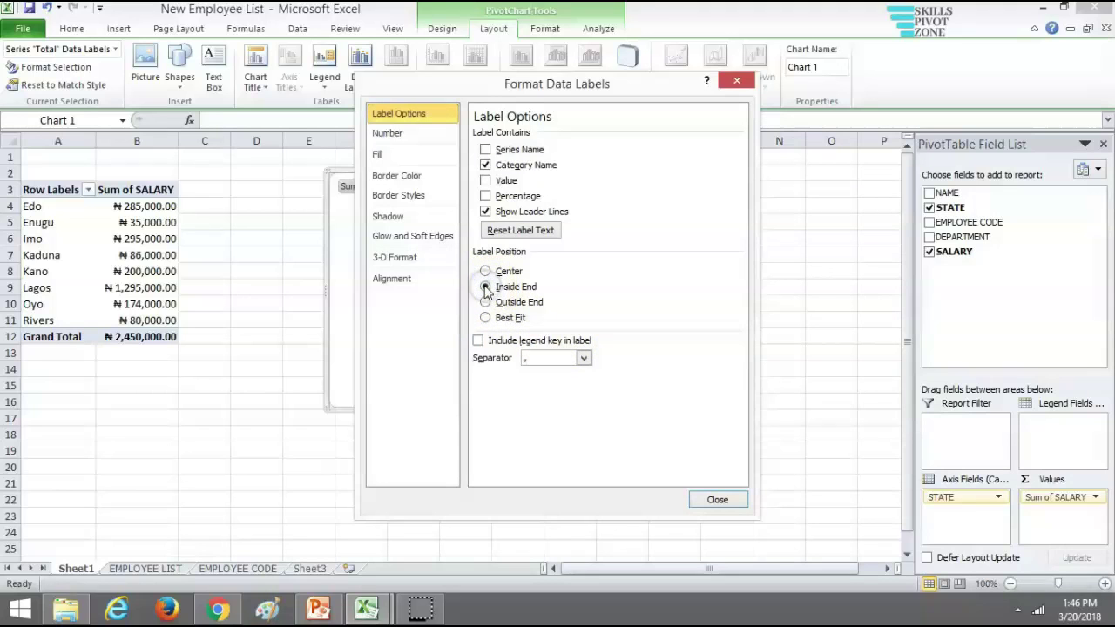
left_click(714, 499)
left_click(586, 390)
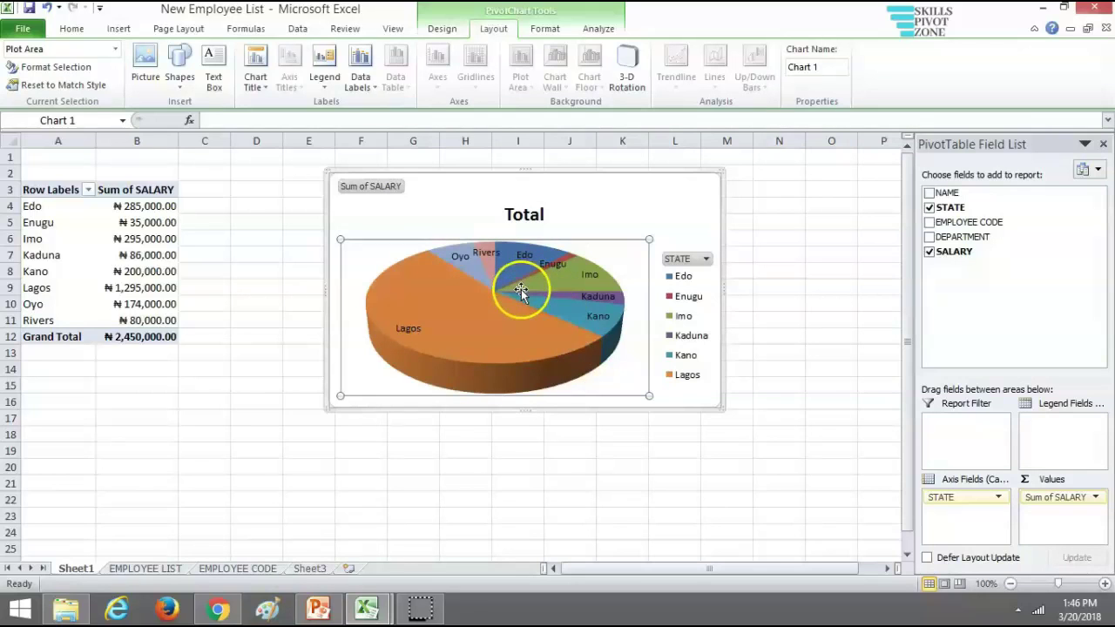
mouse_move(521, 289)
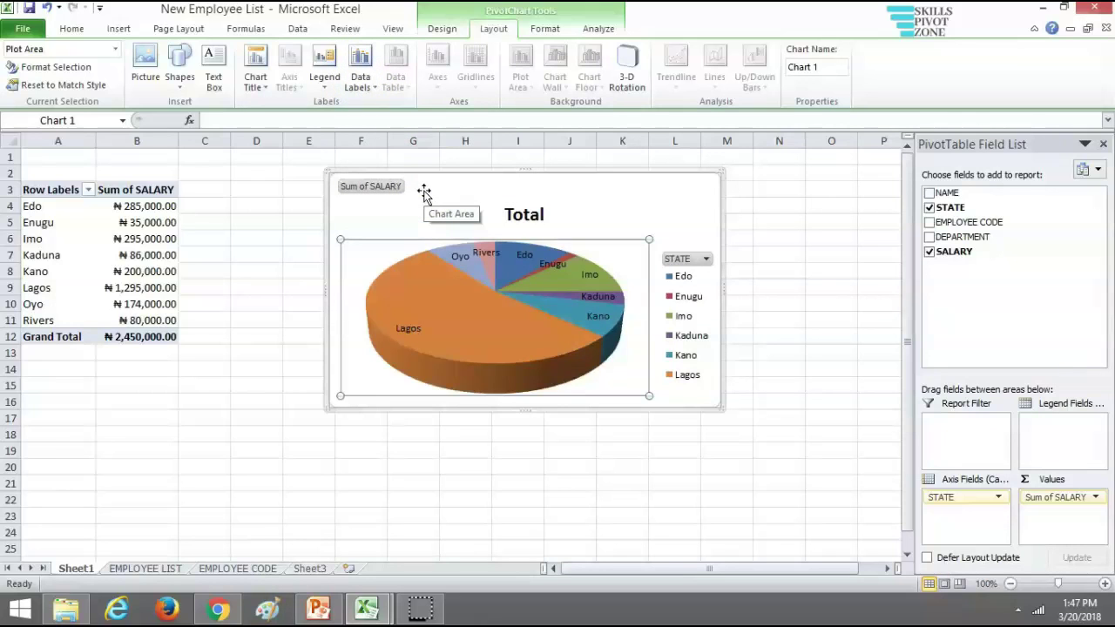
left_click(460, 263)
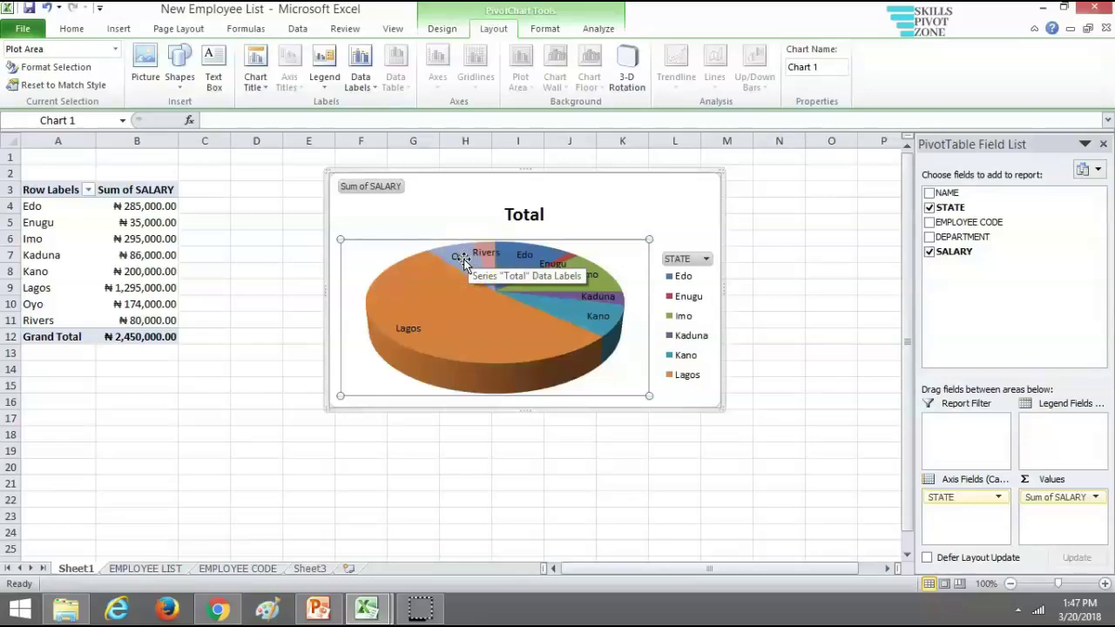
left_click(464, 257)
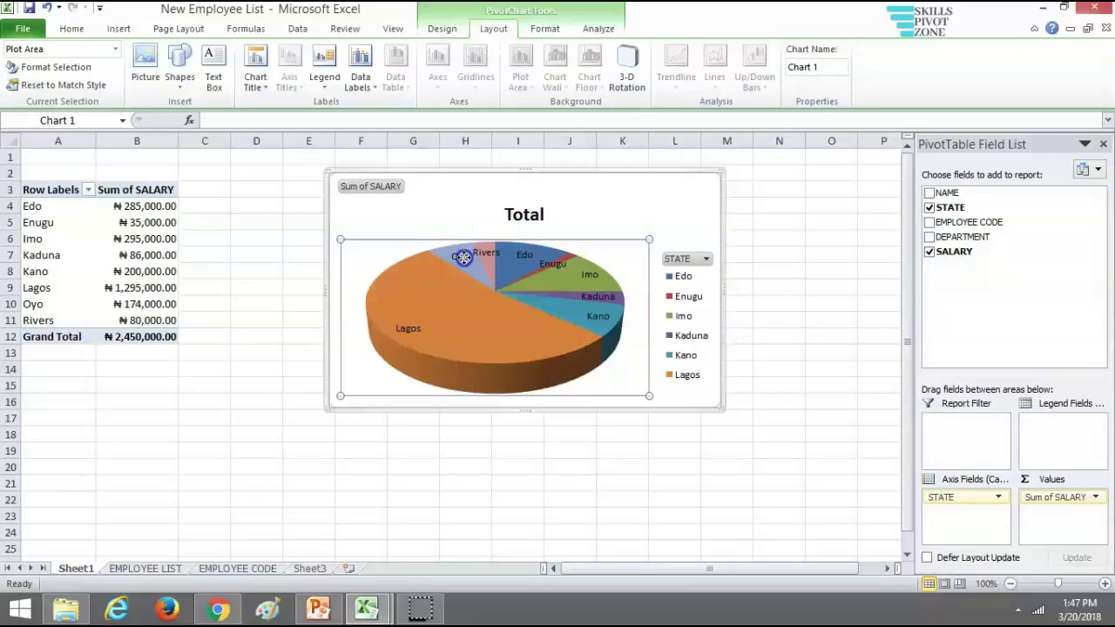
left_click(61, 30)
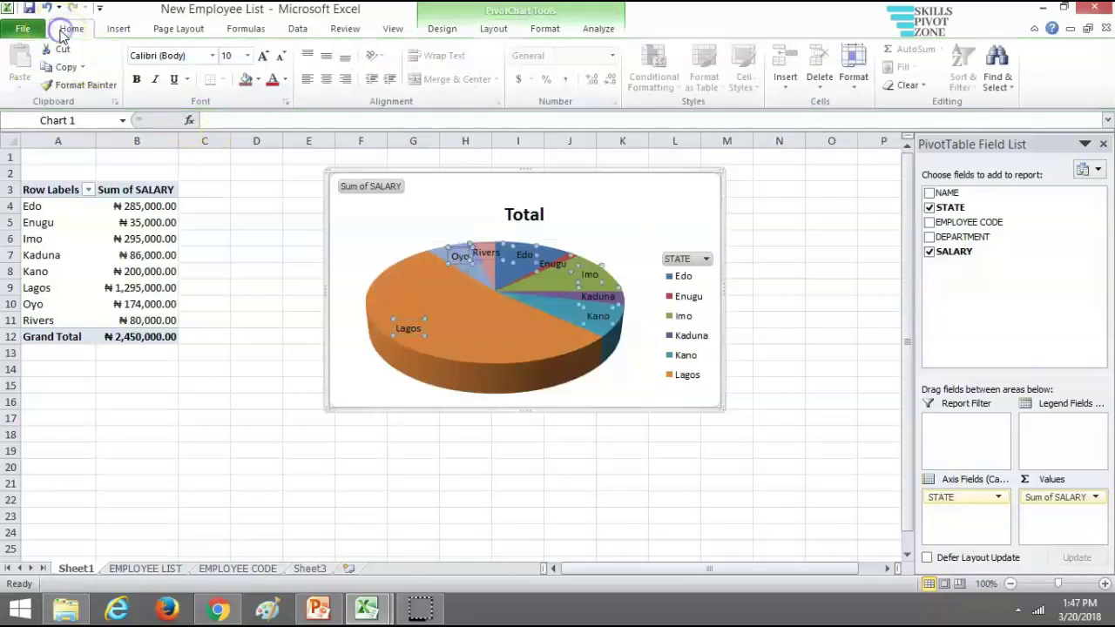
left_click(247, 55)
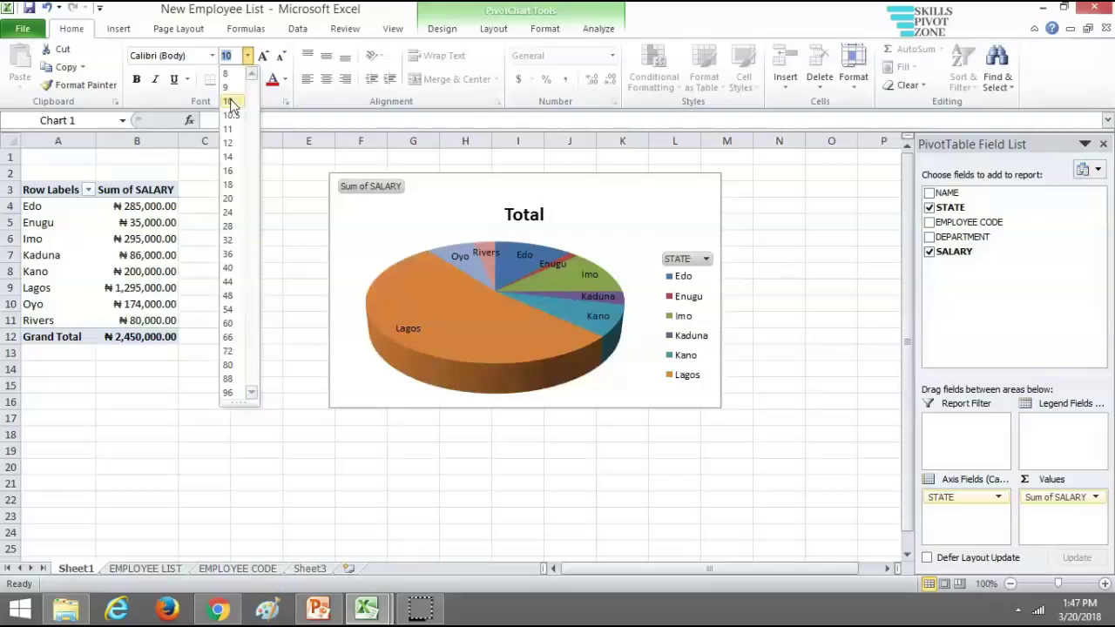
left_click(231, 102)
left_click(291, 289)
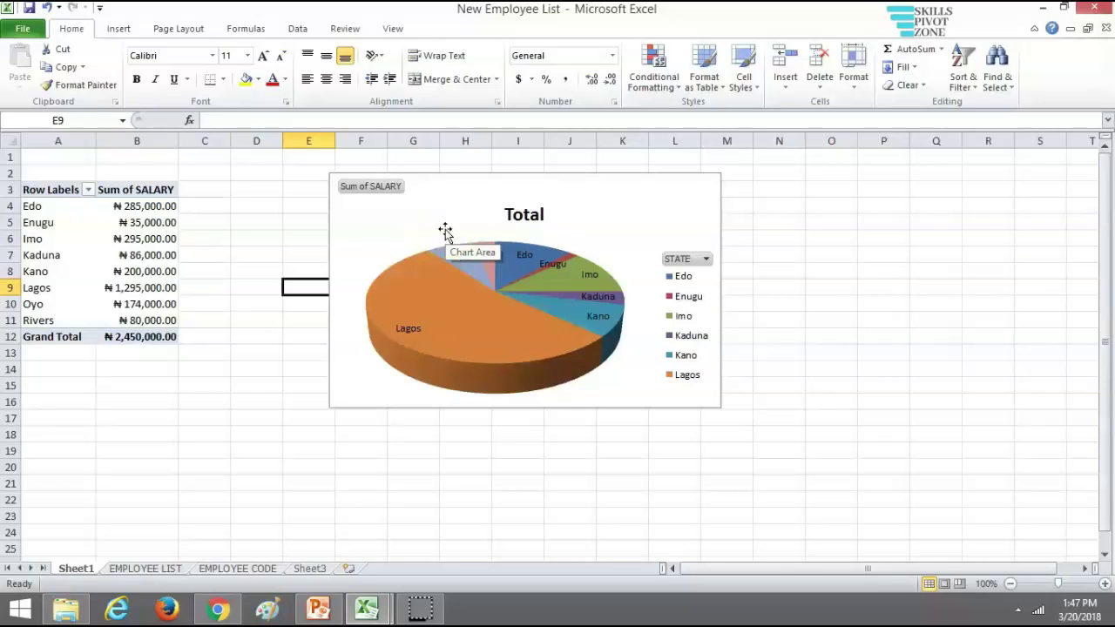
- Relocate the salary pie chart to its own new chart sheet, Chart1
right_click(592, 210)
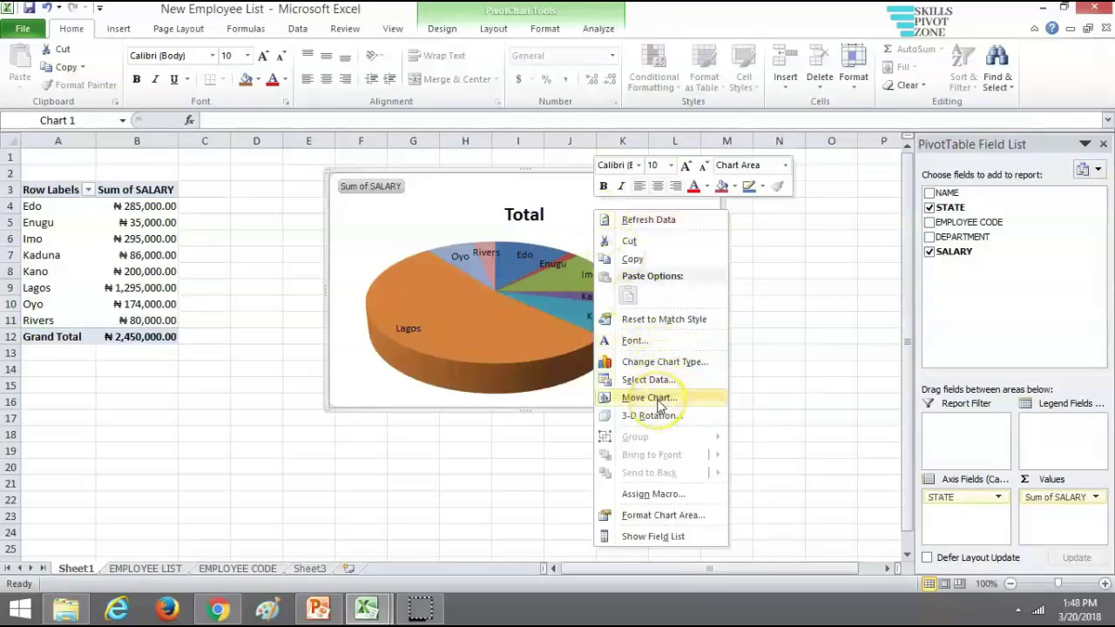
left_click(660, 399)
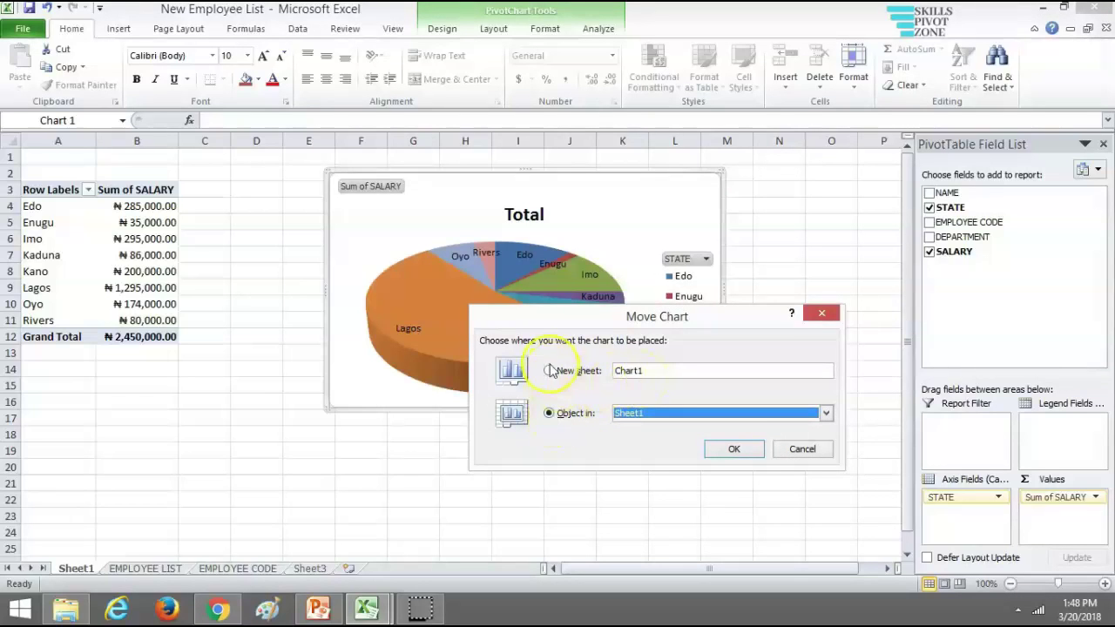
left_click(549, 371)
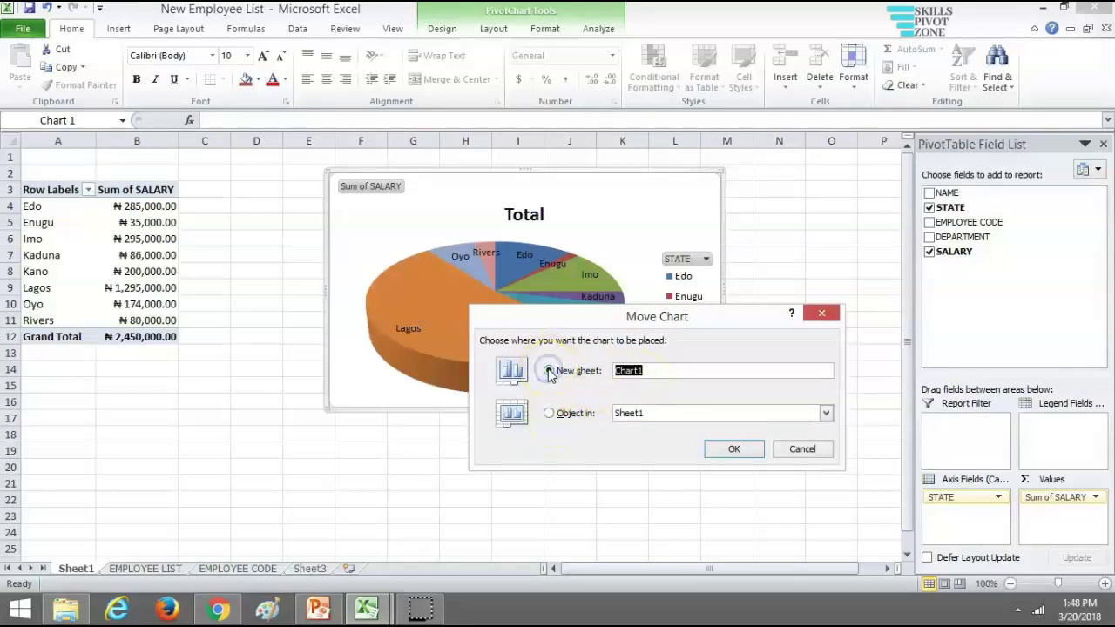
left_click(728, 449)
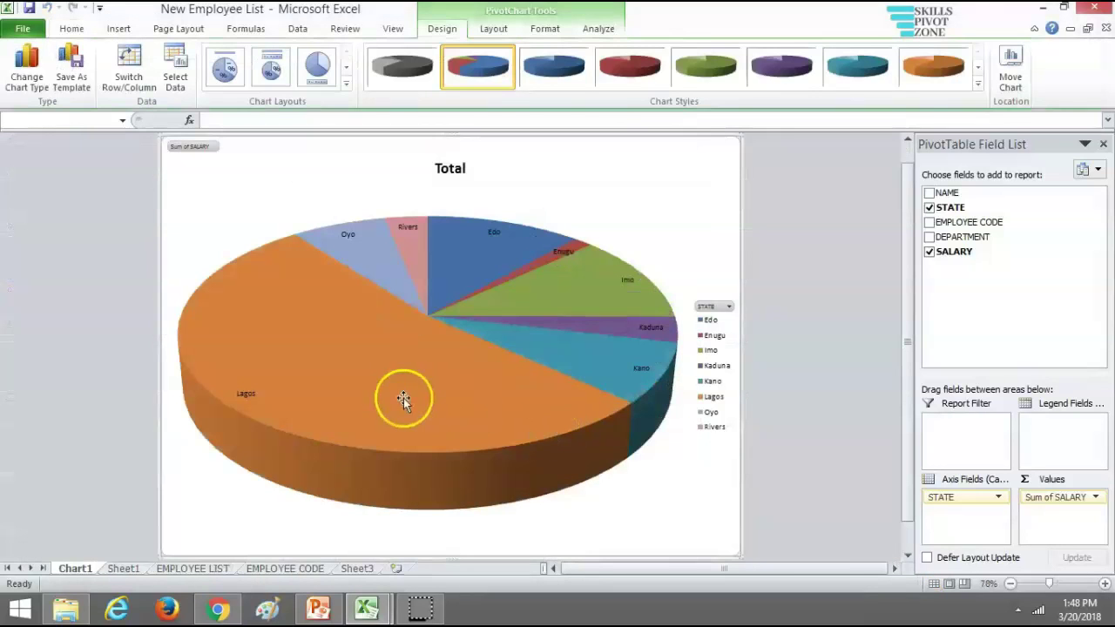
mouse_move(462, 359)
left_click(458, 328)
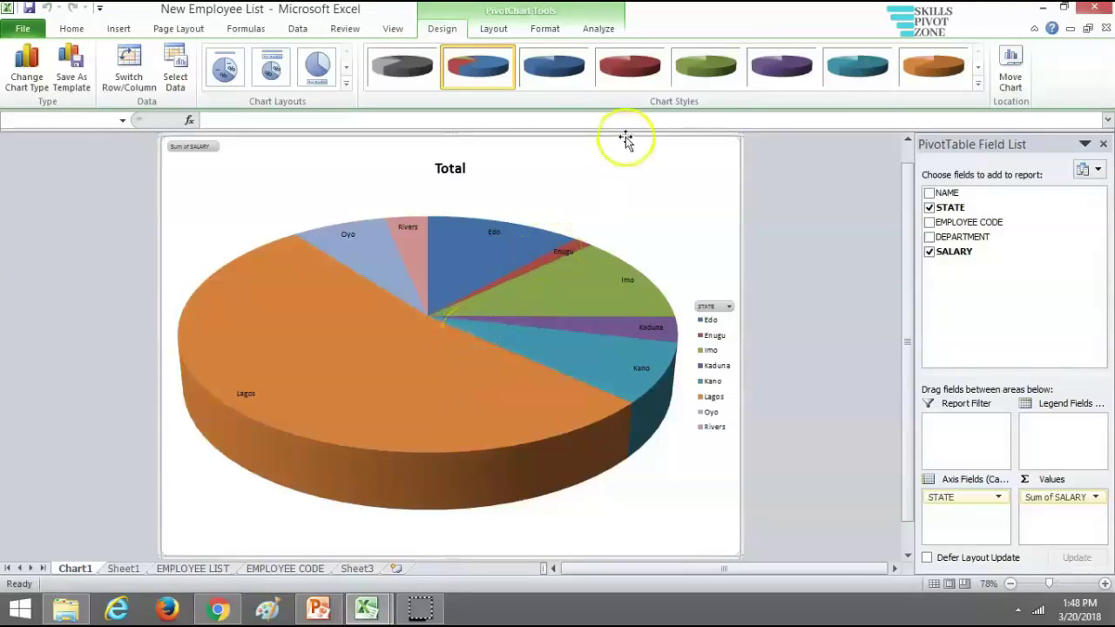
left_click(624, 162)
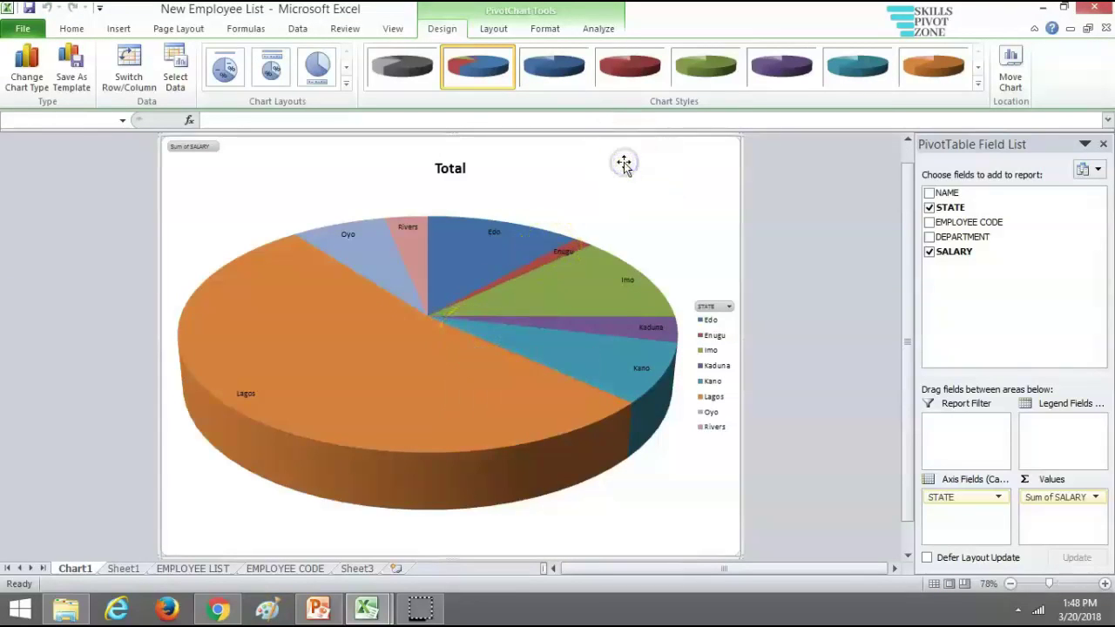
left_click(624, 165)
left_click(786, 183)
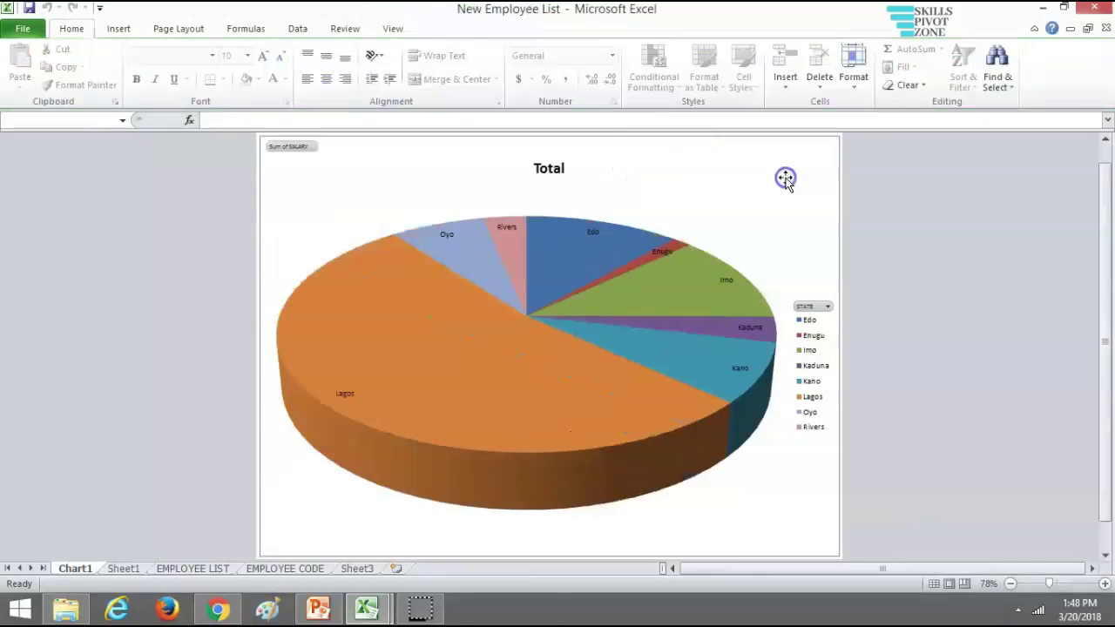
left_click(711, 194)
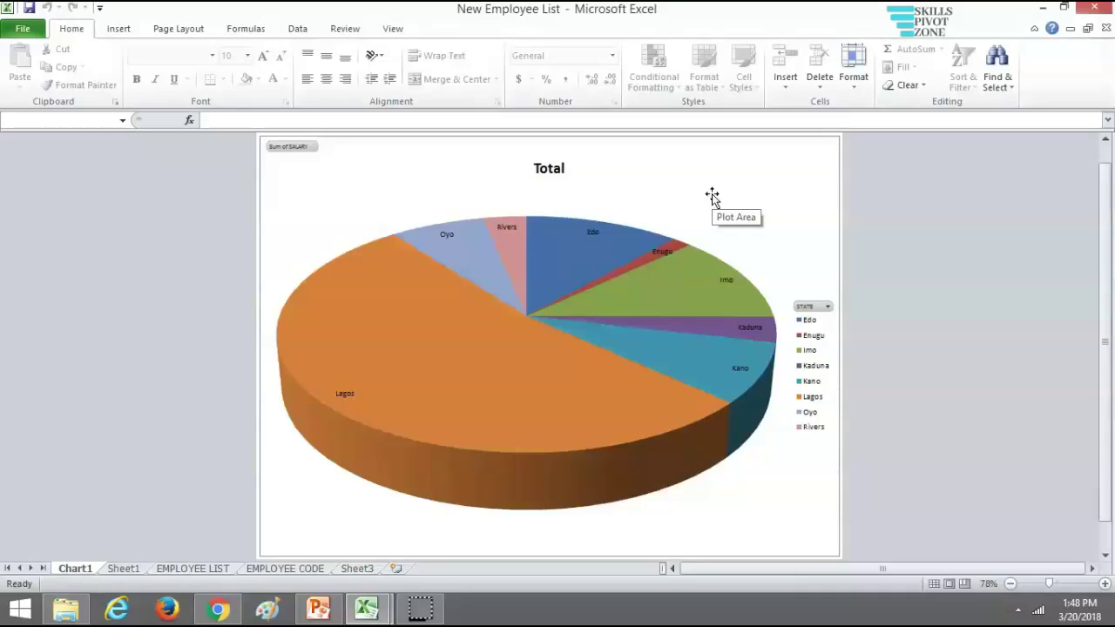
left_click(612, 270)
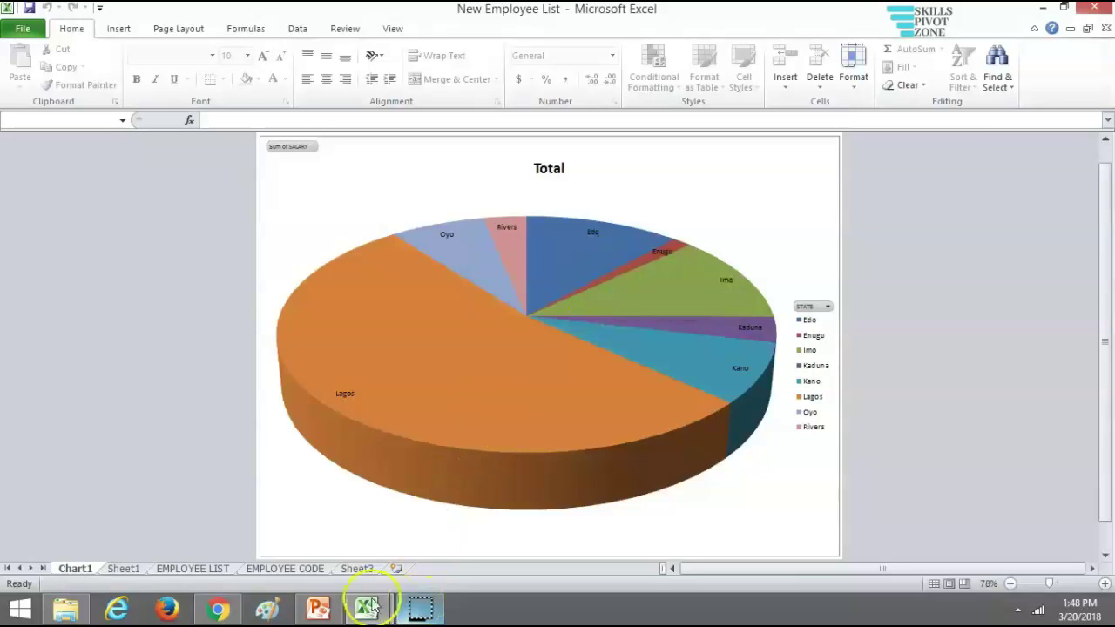
- Switch to PowerPoint and add a Title and Content slide after slide 1
left_click(320, 612)
left_click(340, 516)
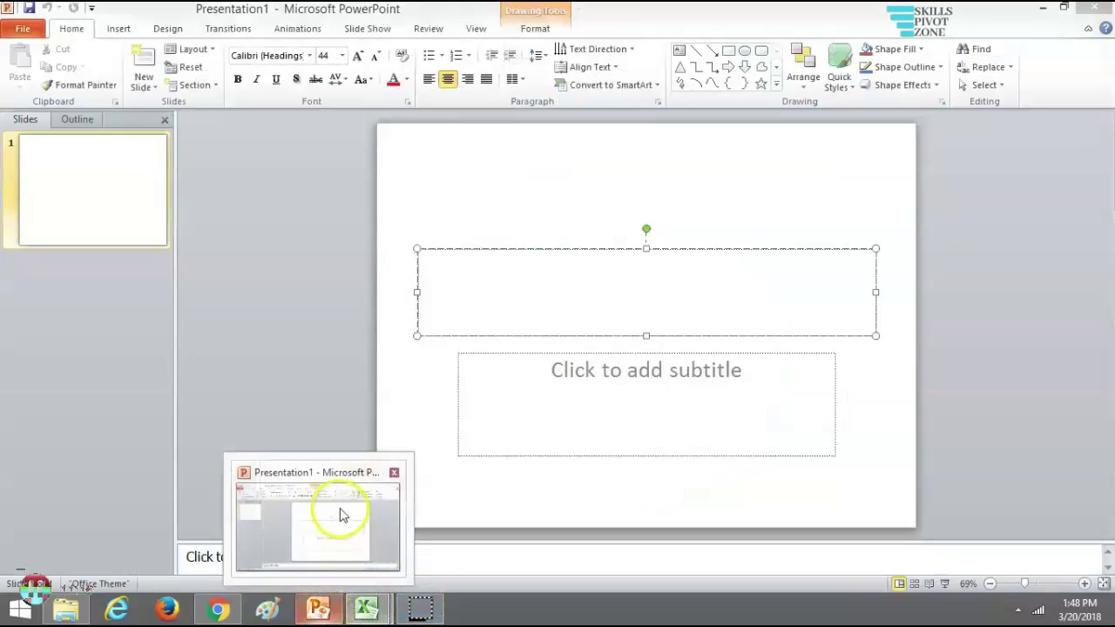
left_click(110, 223)
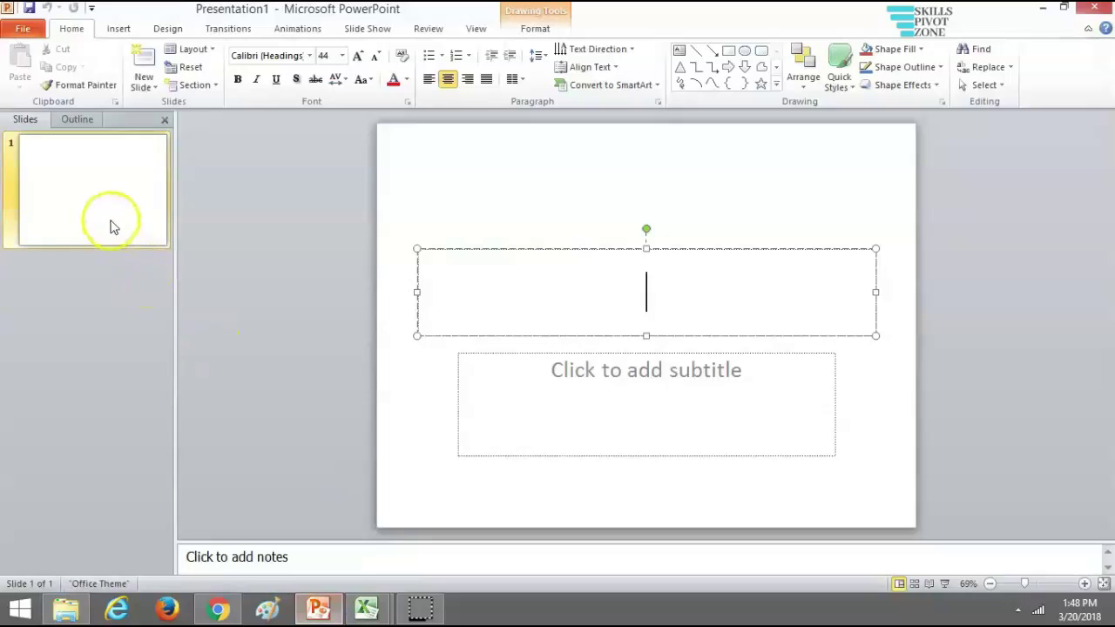
left_click(144, 83)
left_click(258, 190)
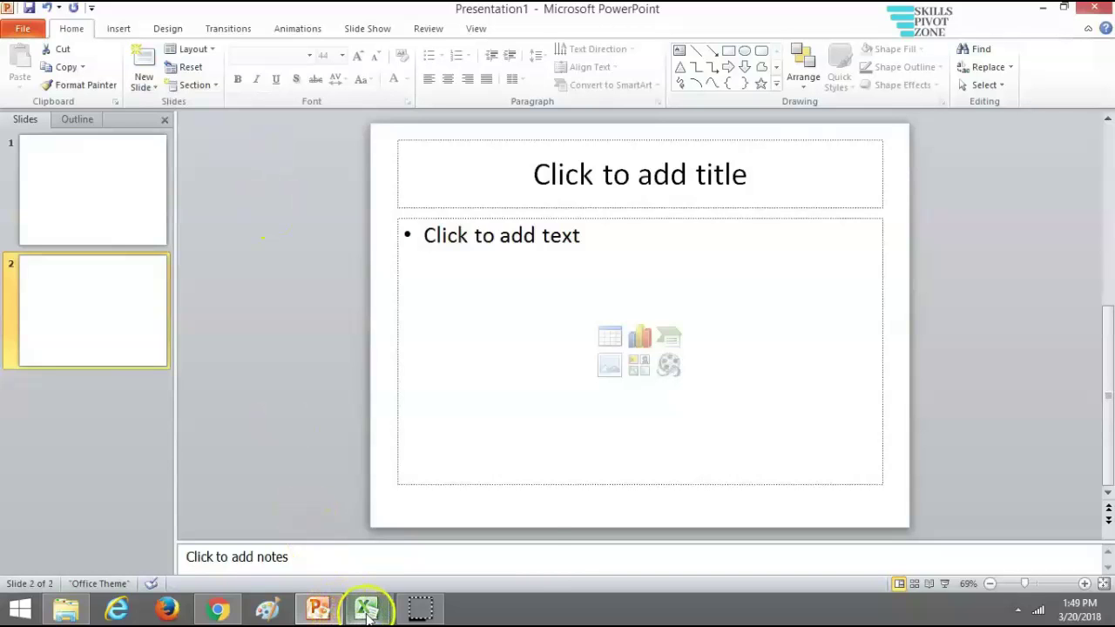
- Copy the Chart1 pie chart in Excel and return to the PowerPoint presentation
mouse_move(366, 608)
left_click(429, 542)
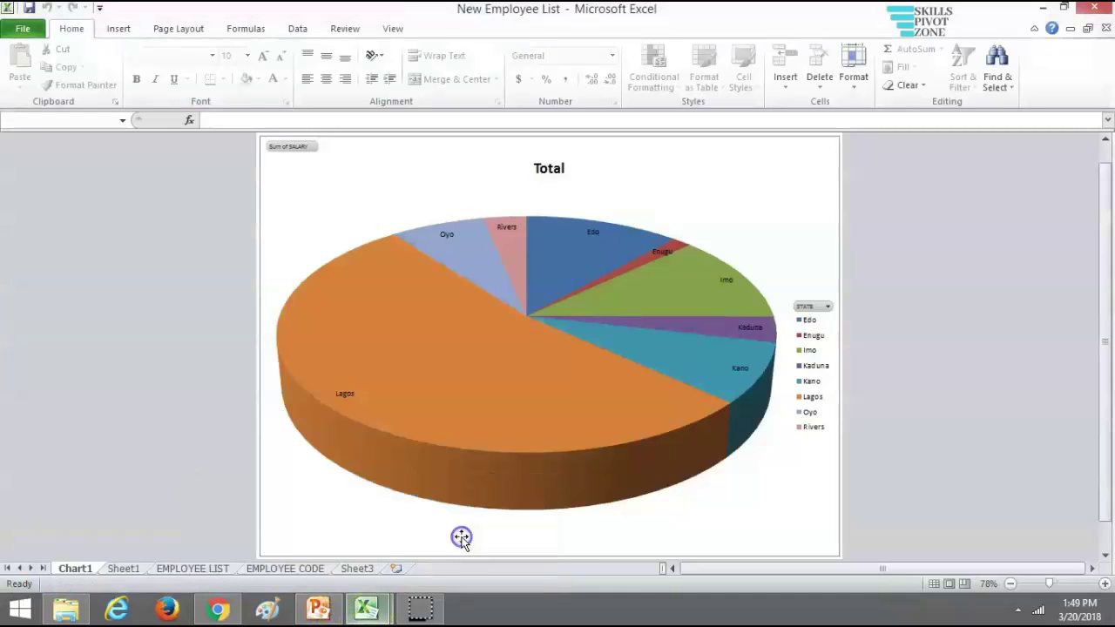
mouse_move(486, 303)
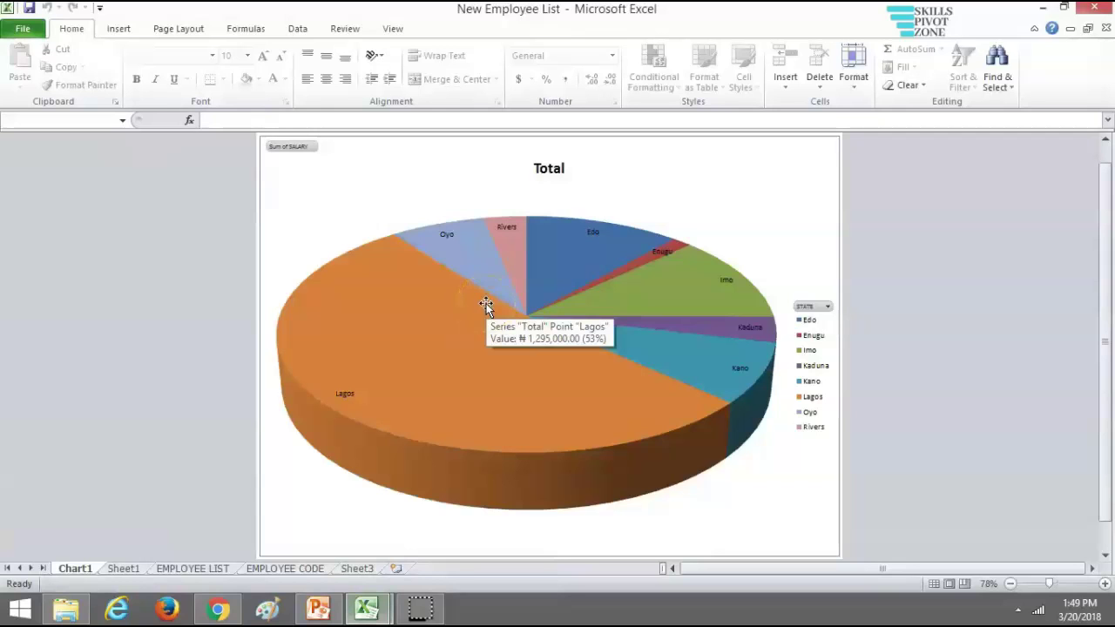
right_click(487, 303)
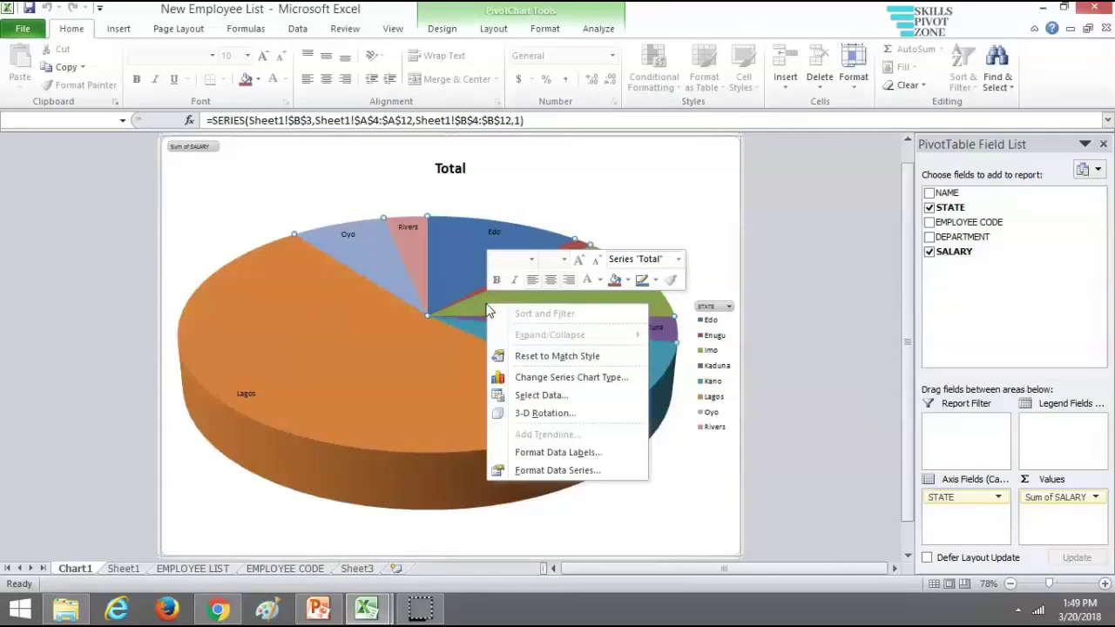
left_click(607, 203)
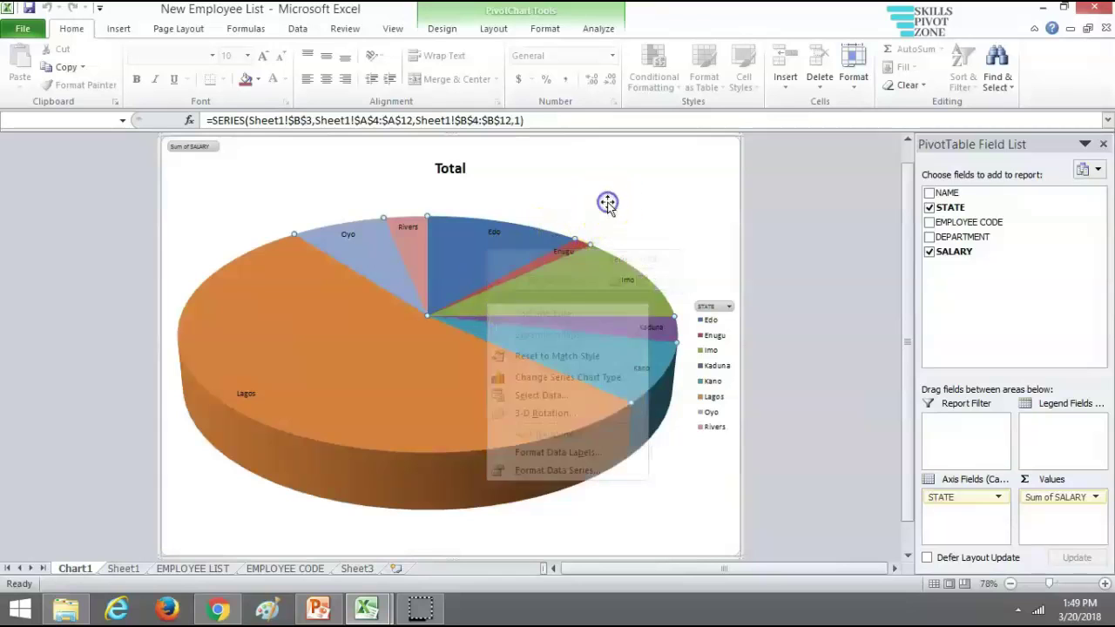
left_click(499, 210)
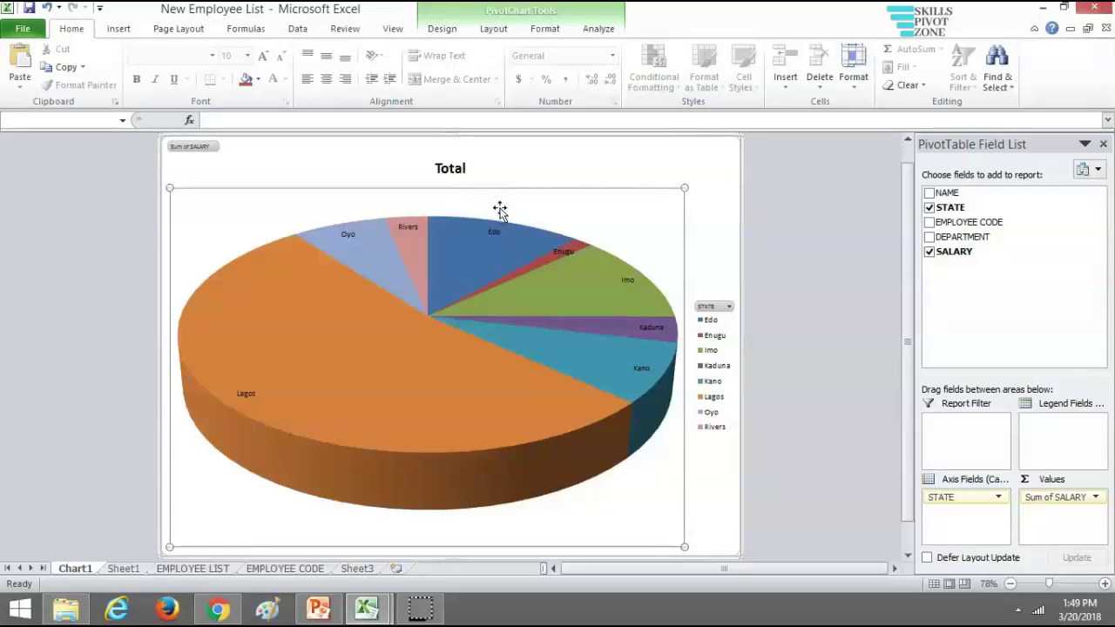
left_click(415, 490)
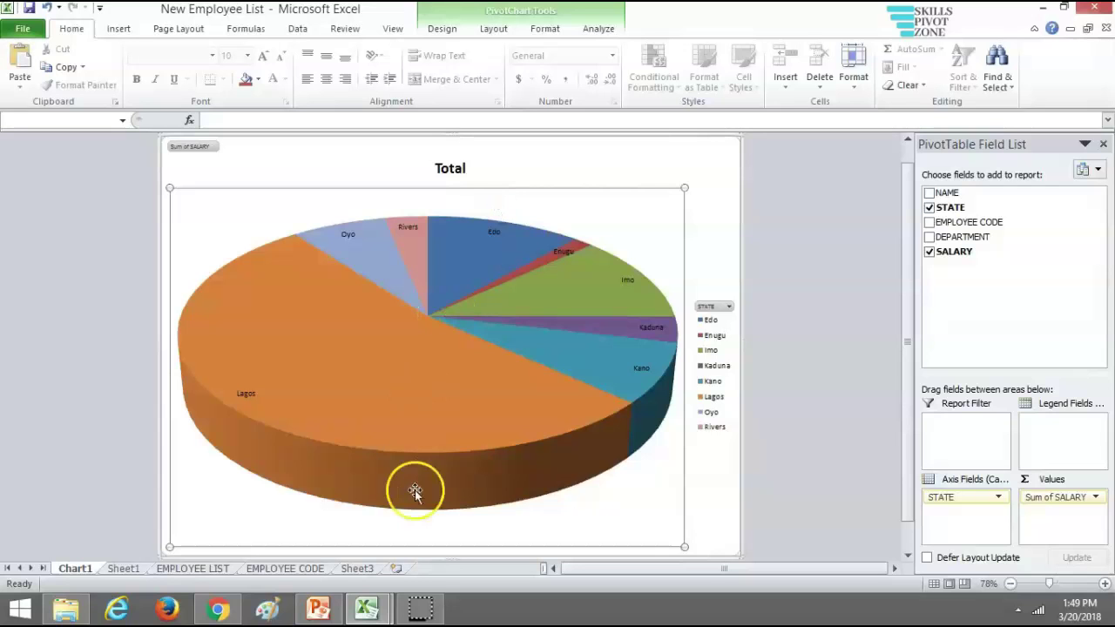
left_click(324, 601)
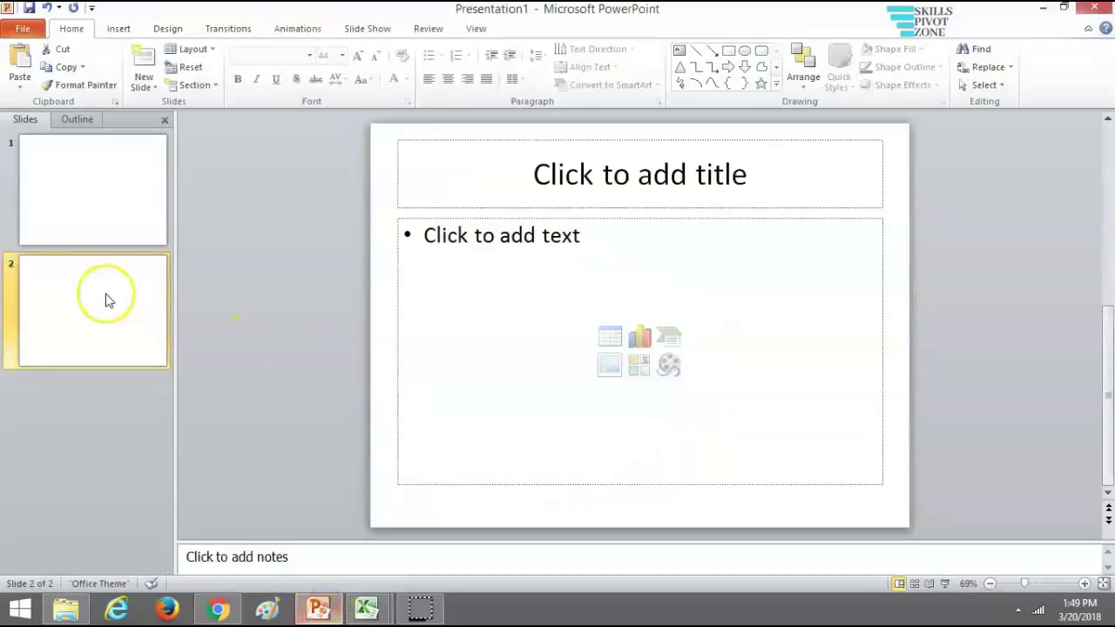
- Paste-link the pie chart onto slide 2 as a Microsoft Excel Chart Object
left_click(18, 87)
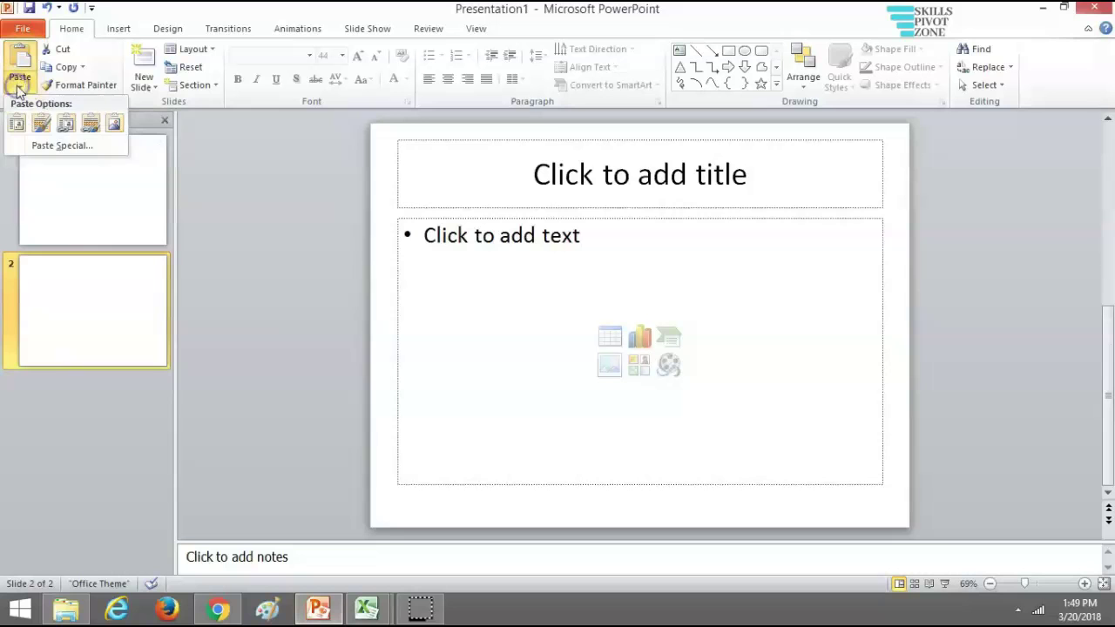
left_click(42, 124)
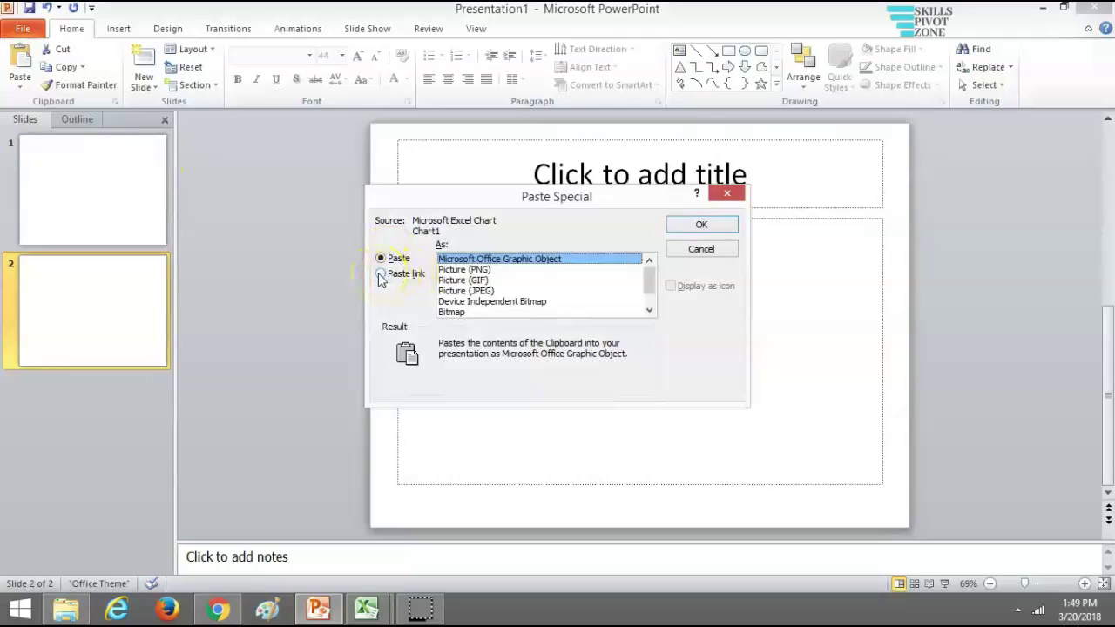
left_click(381, 275)
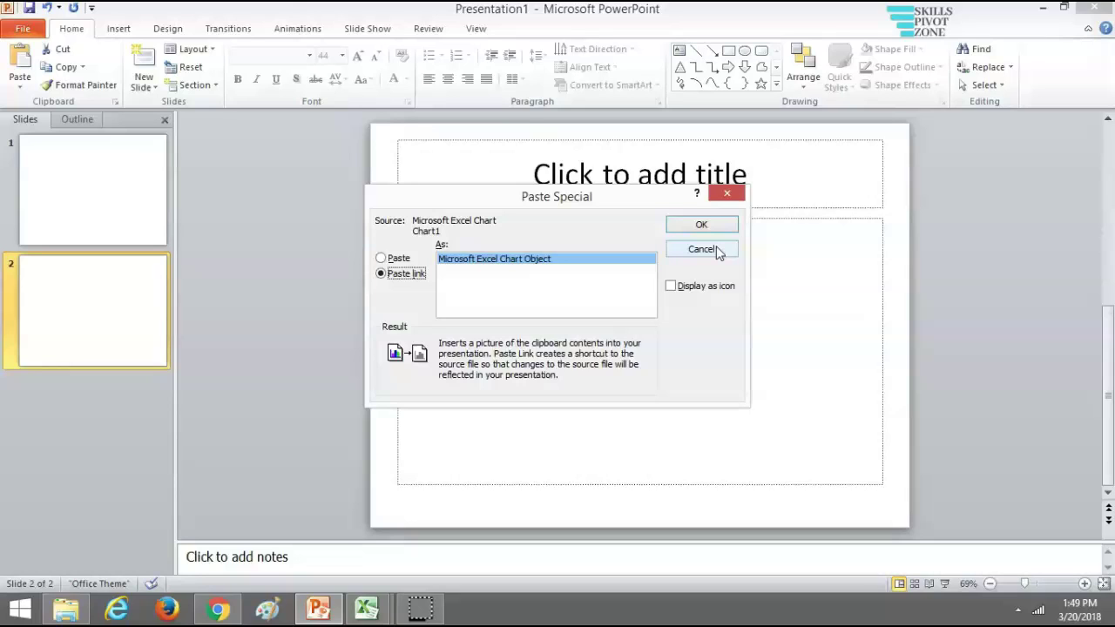
left_click(698, 227)
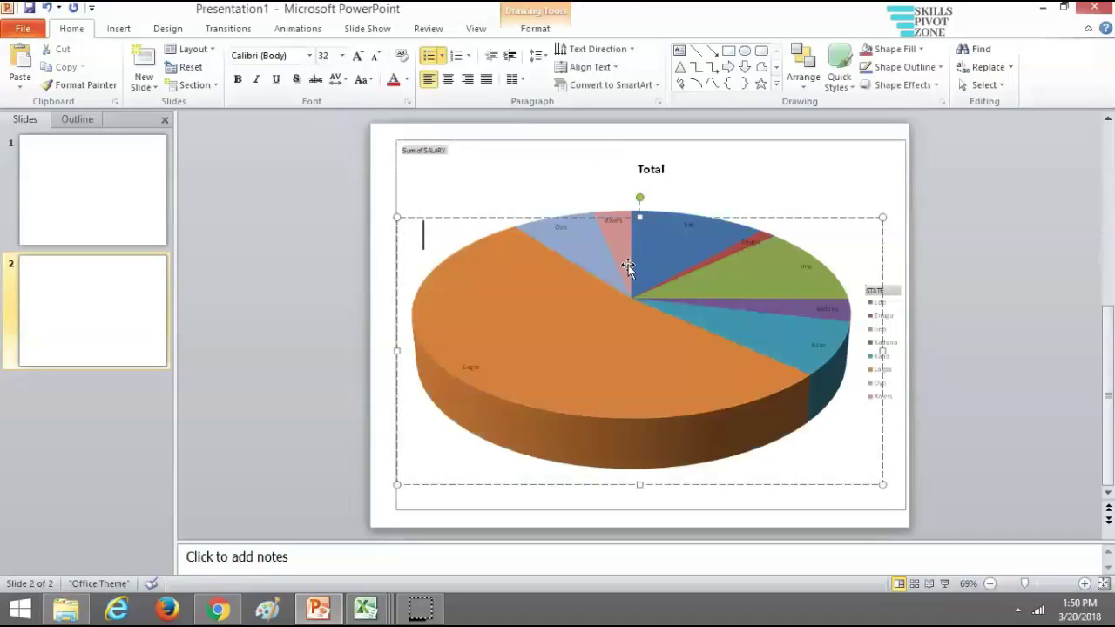
left_click(635, 262)
left_click(652, 292)
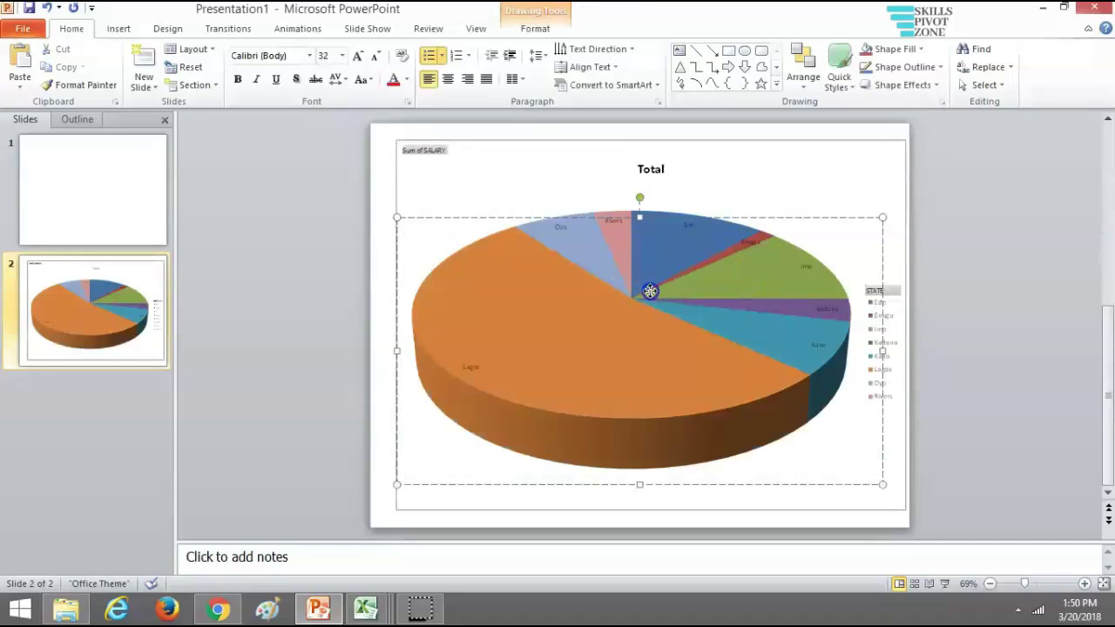
left_click(605, 237)
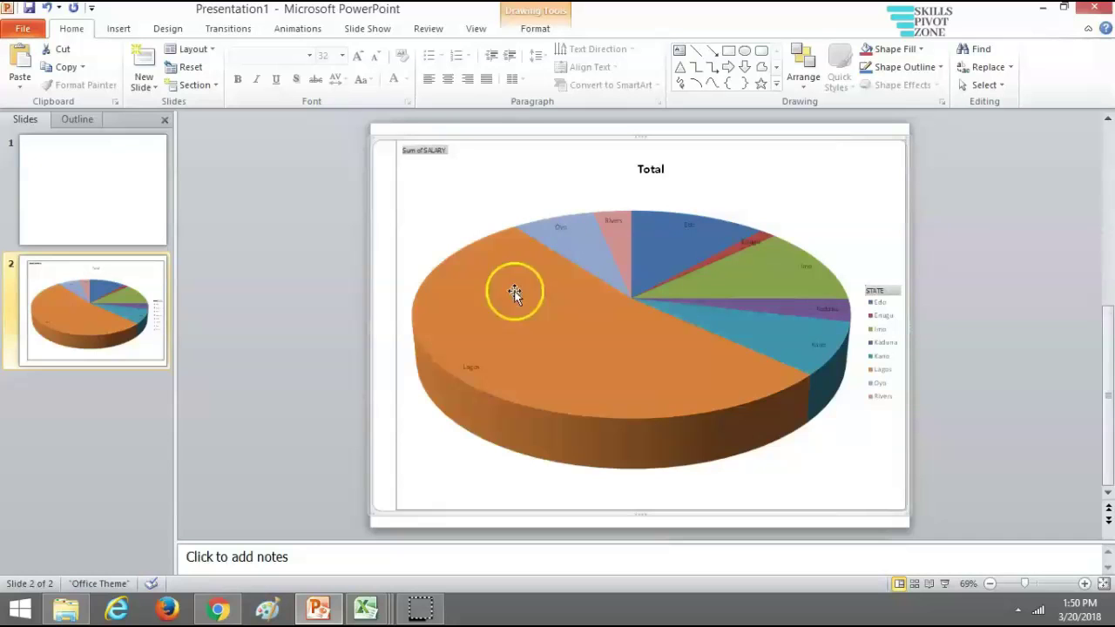
left_click(364, 610)
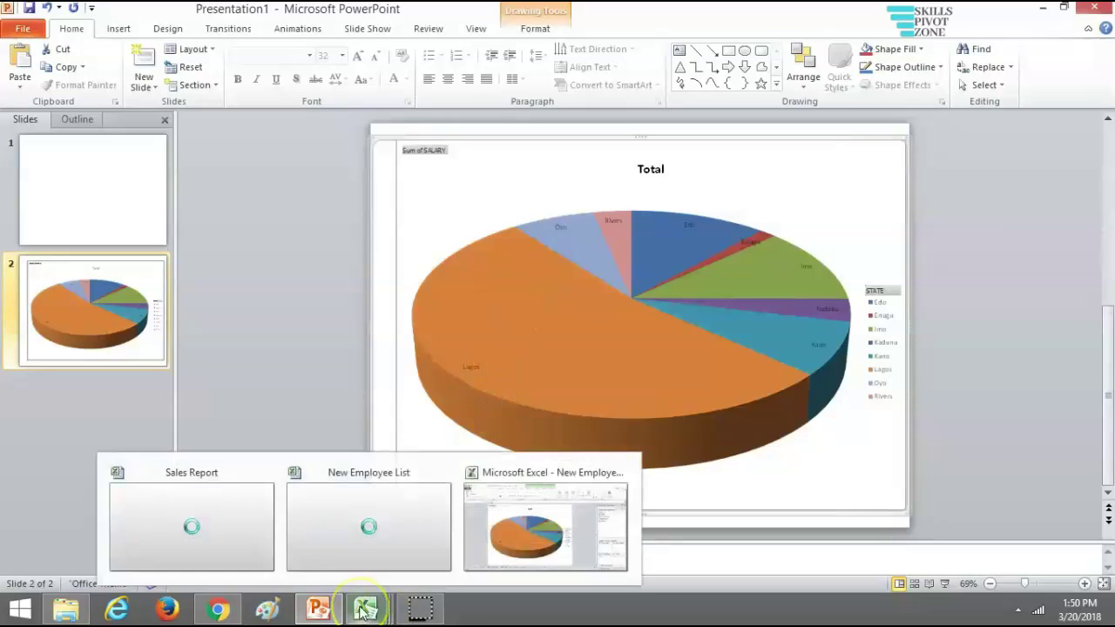
- Change the Chart1 pie series to a clustered column chart of salary by state
mouse_move(360, 531)
left_click(364, 550)
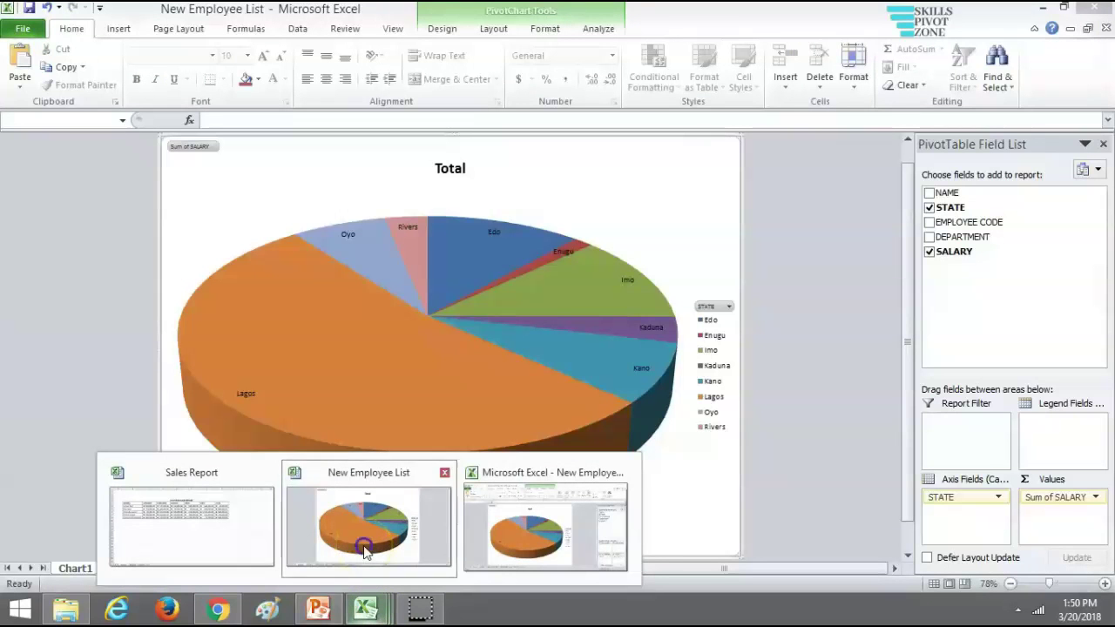
left_click(419, 282)
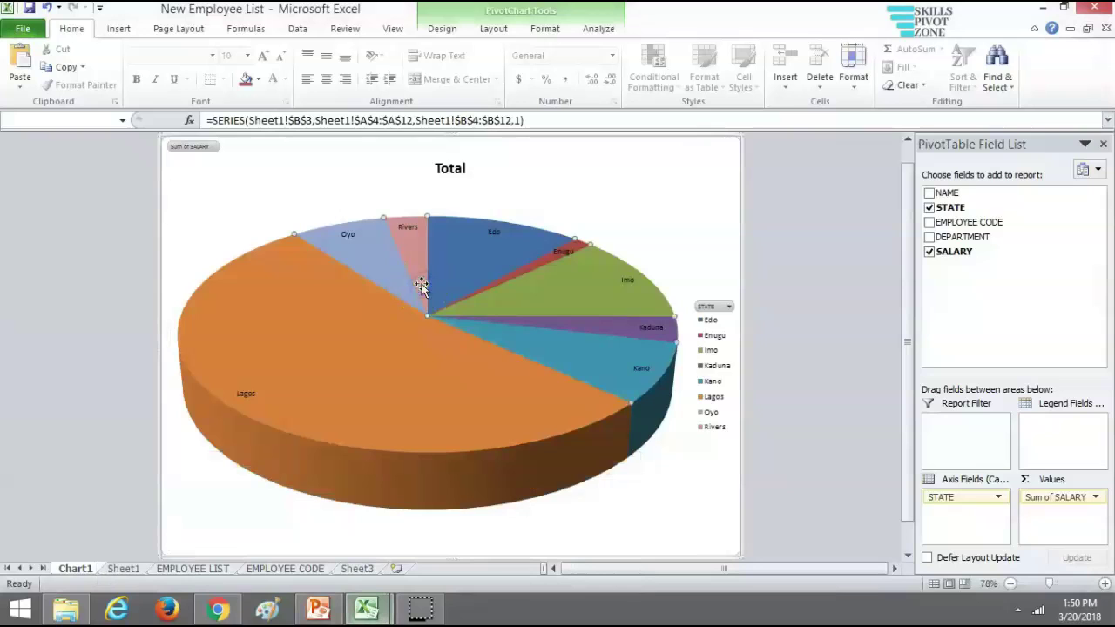
mouse_move(540, 276)
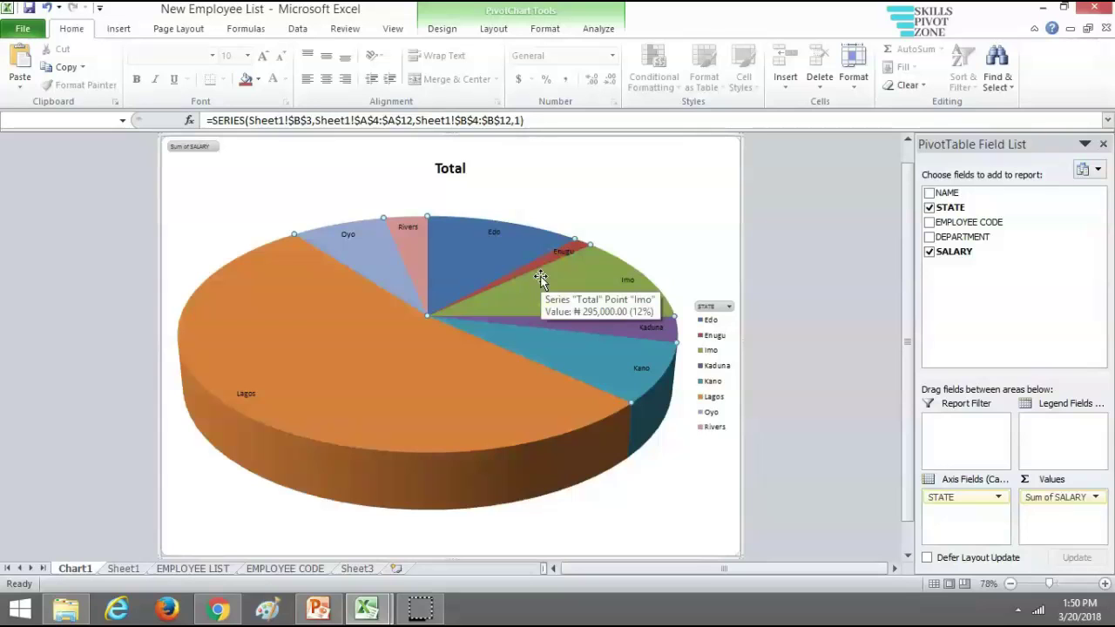
right_click(540, 276)
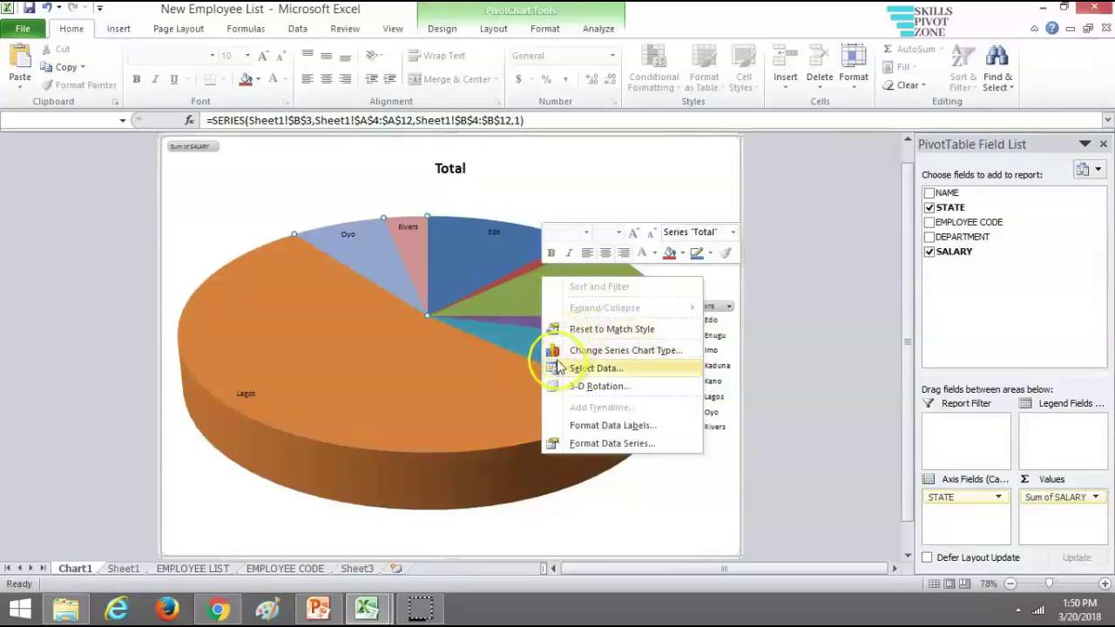
left_click(607, 353)
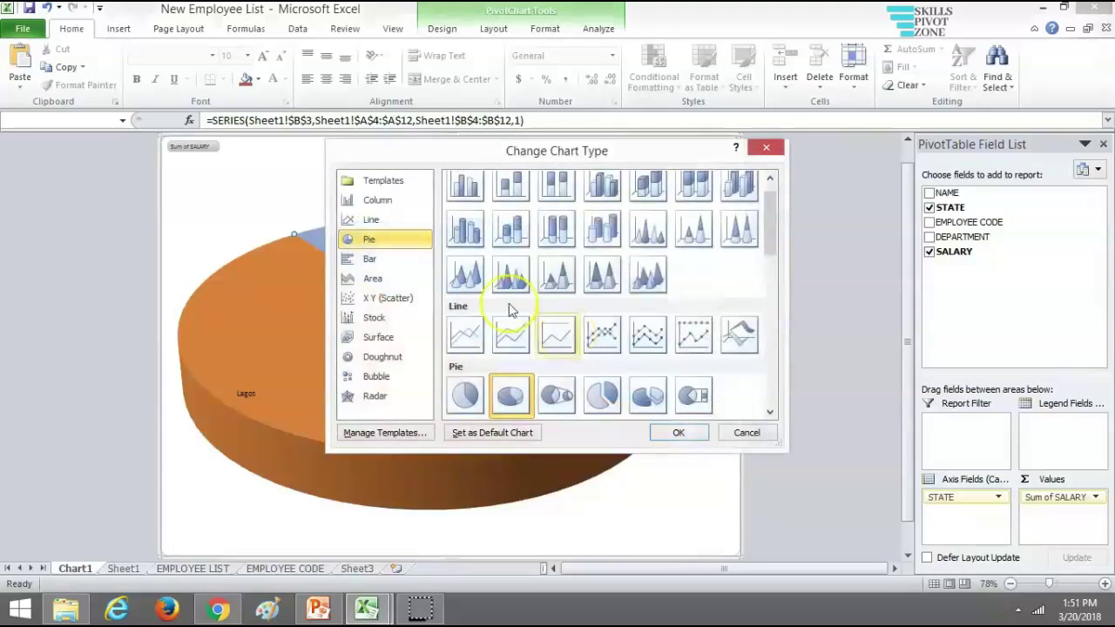
left_click(512, 197)
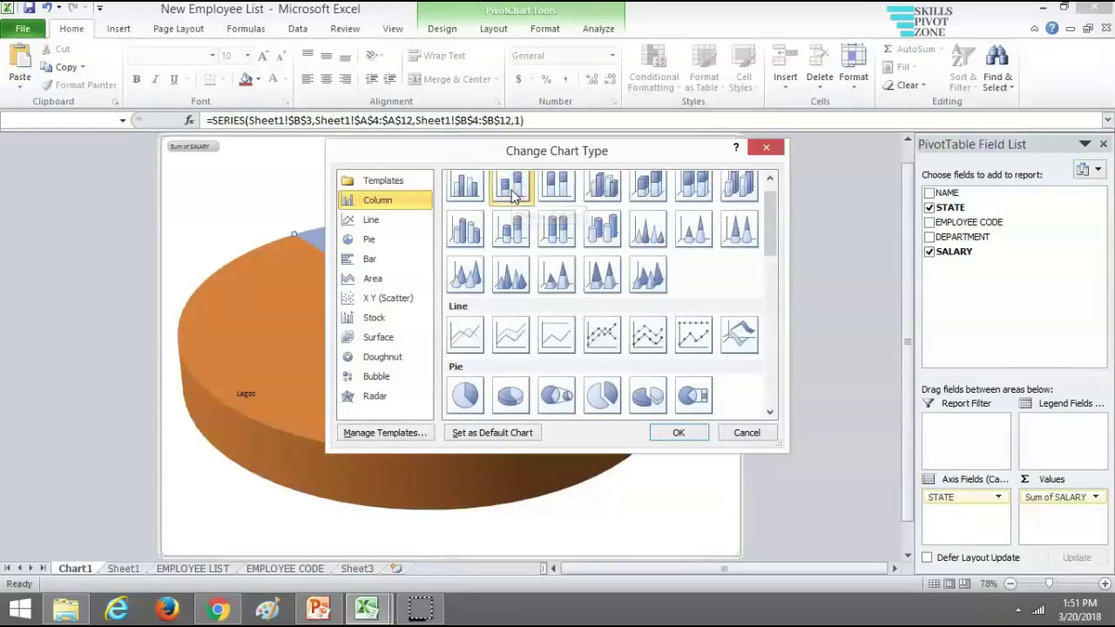
left_click(680, 433)
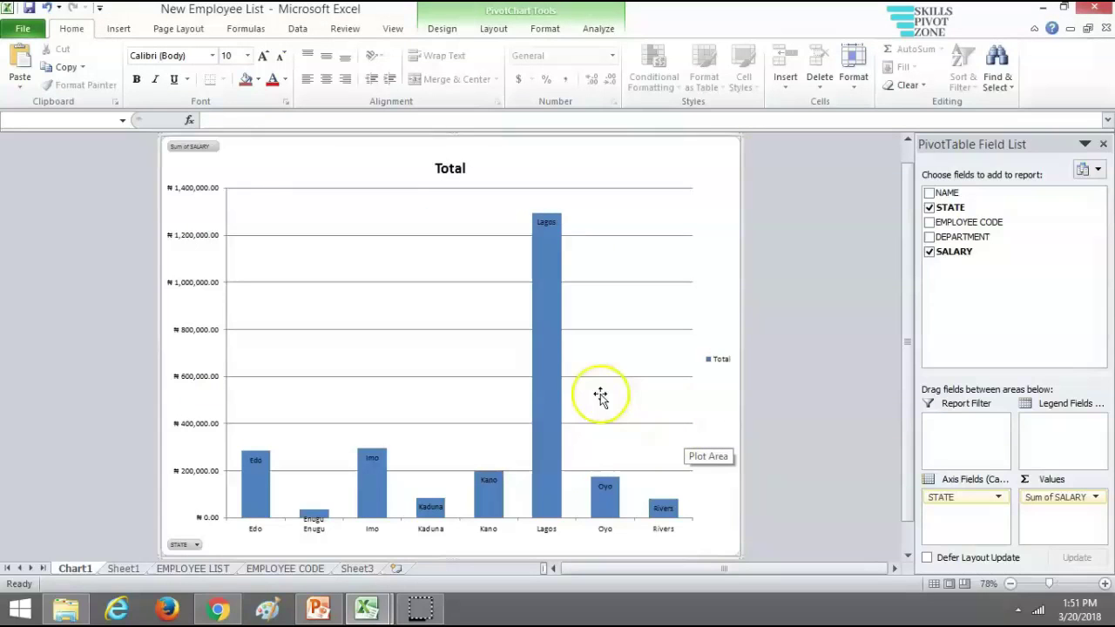
- Return to PowerPoint, where slide 2's linked chart now shows the column chart
mouse_move(542, 403)
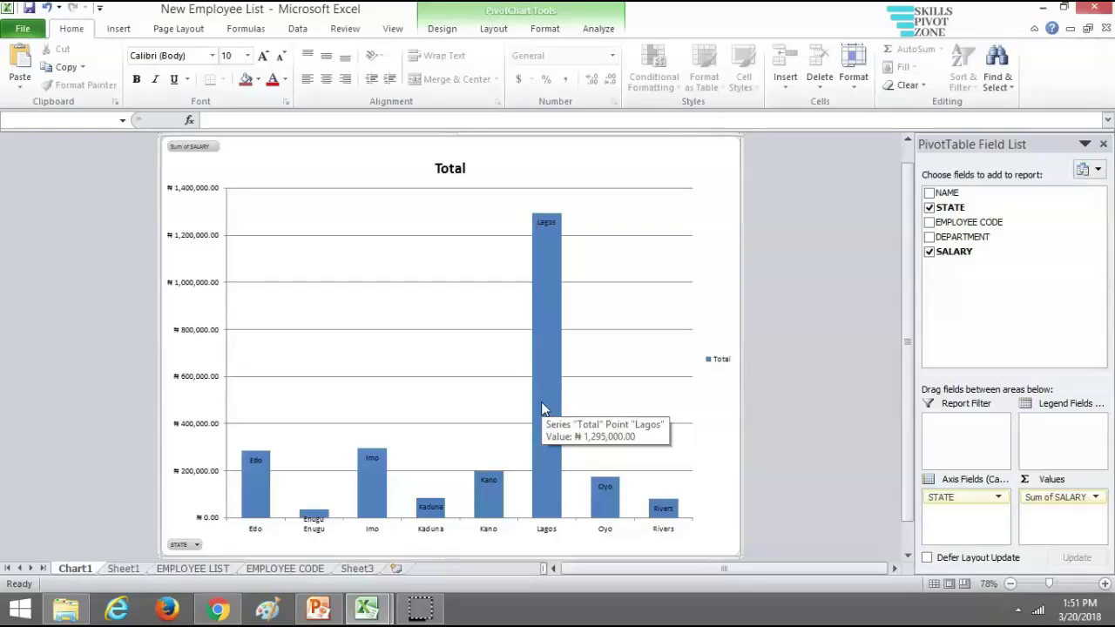
left_click(324, 612)
- Select the linked chart on slide 2 to view the updated column chart
left_click(578, 403)
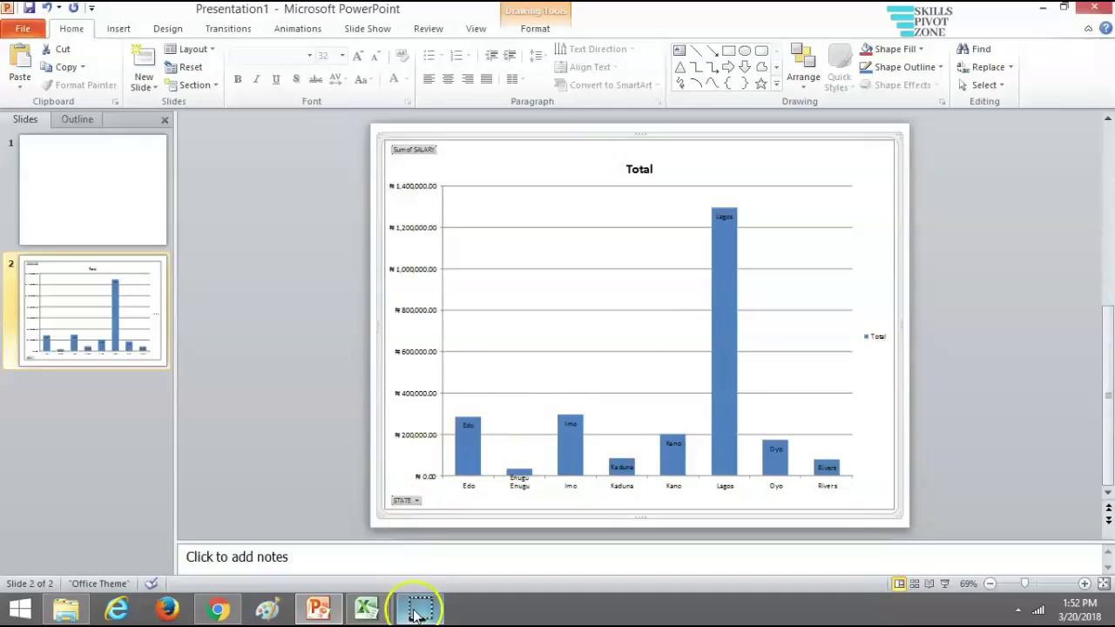
- Bring the New Employee List workbook back to the front from the taskbar preview
mouse_move(373, 612)
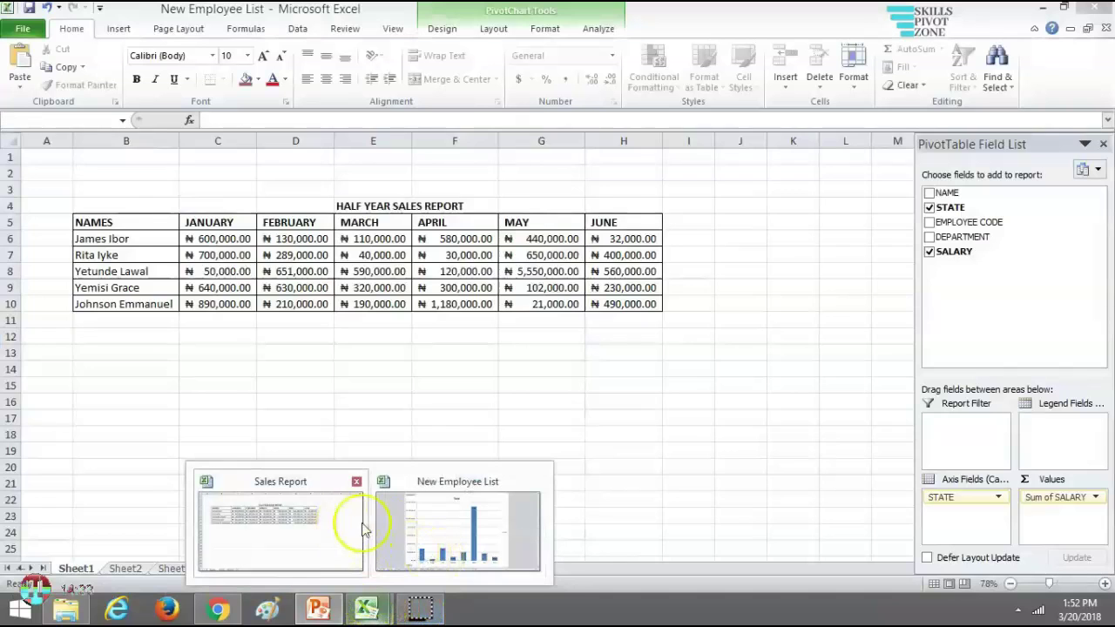
mouse_move(414, 534)
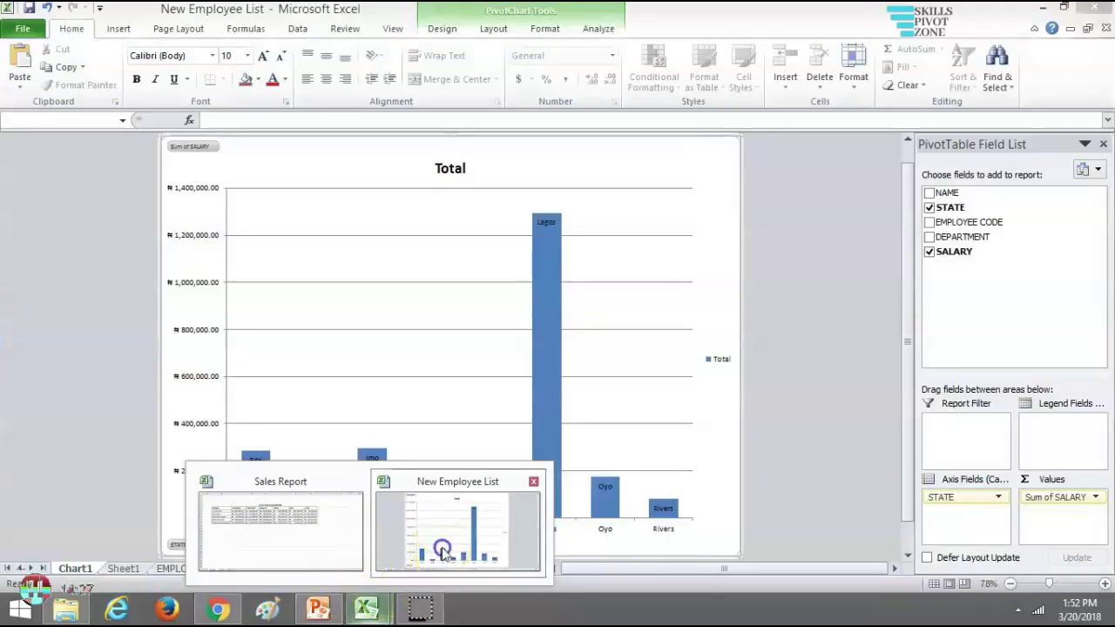
left_click(442, 553)
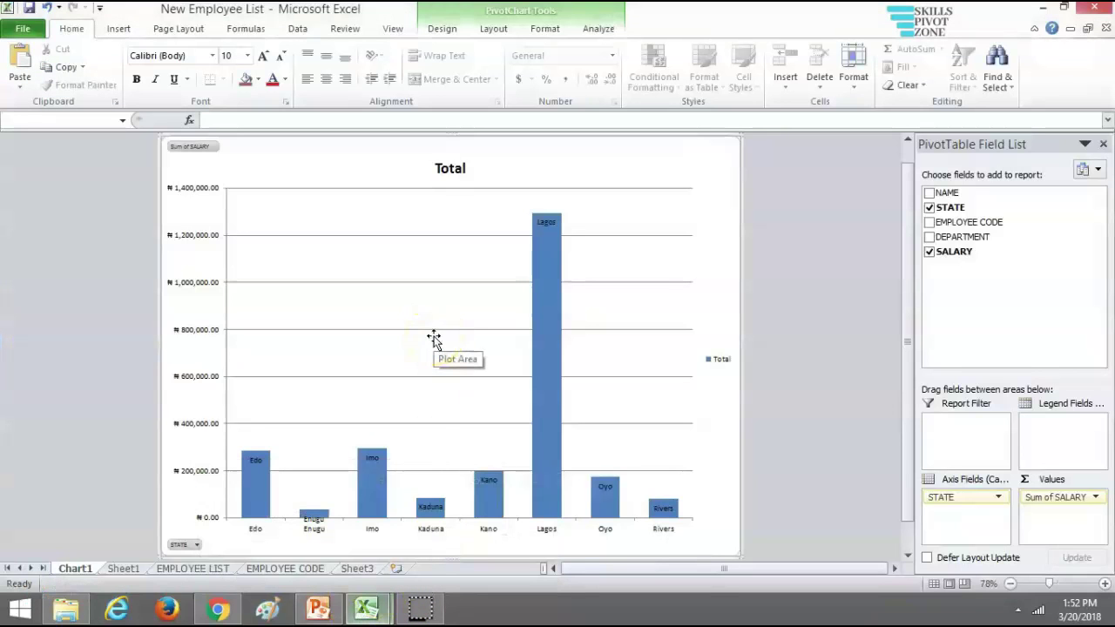